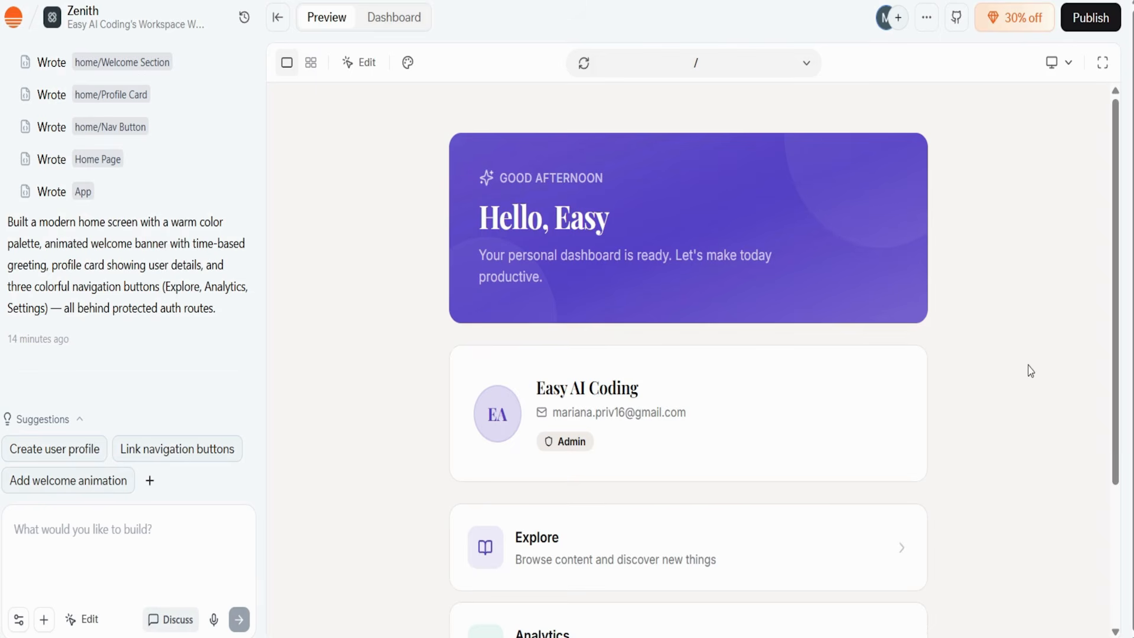
Review the Zenith home screen preview and read the original prompt and build plan in the chat history.
scroll(1030, 371, down, 3)
scroll(992, 334, up, 3)
scroll(247, 392, up, 10)
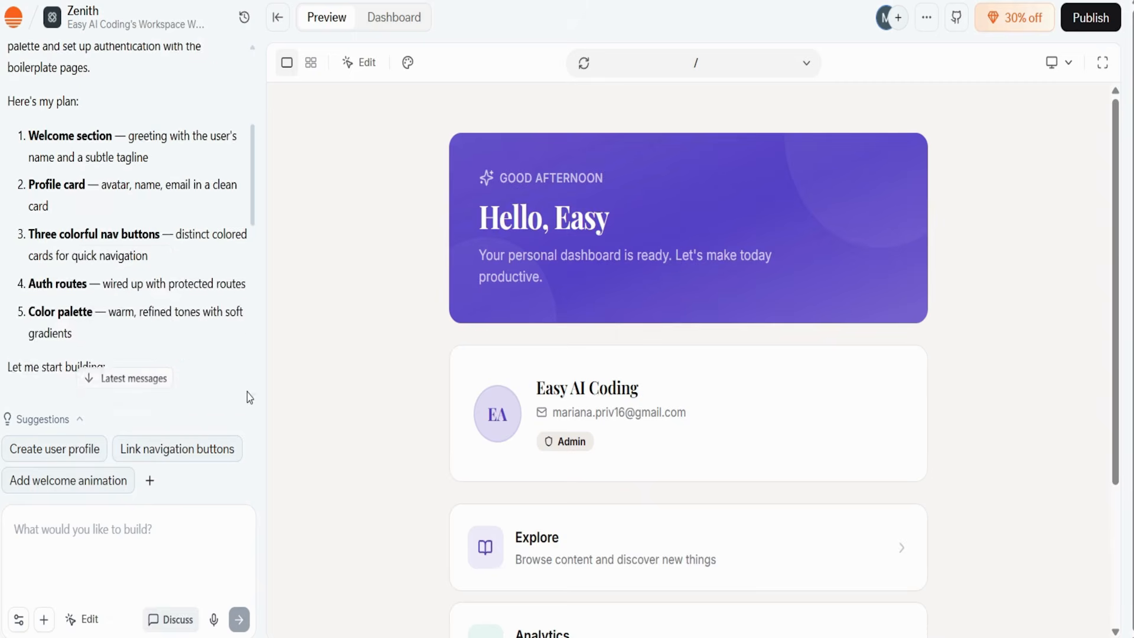
scroll(249, 260, up, 2)
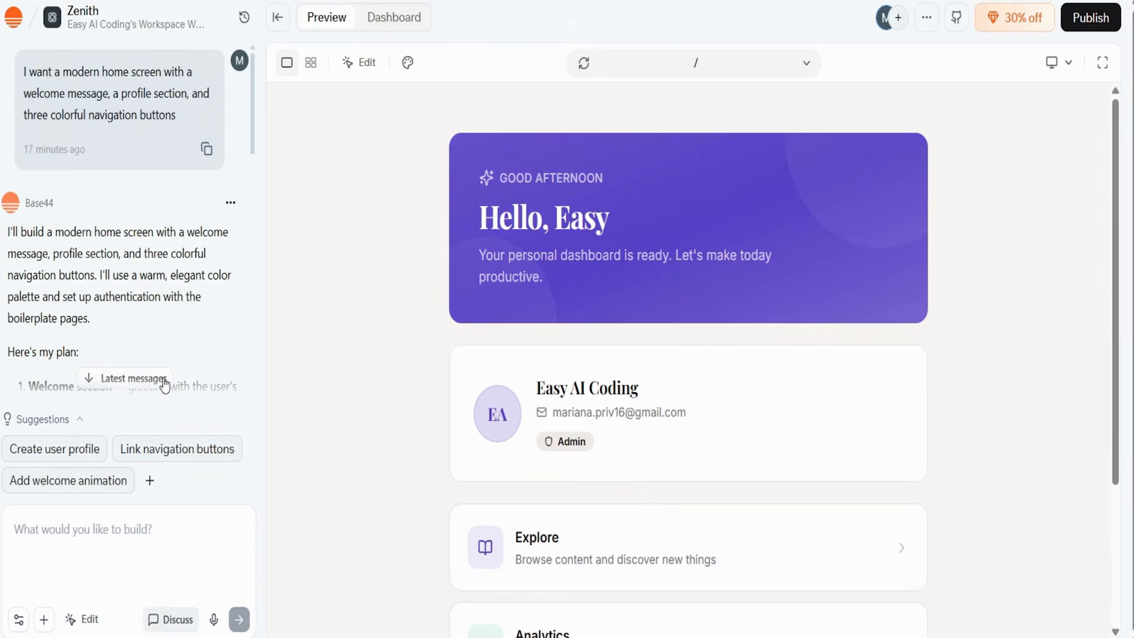
scroll(225, 318, down, 10)
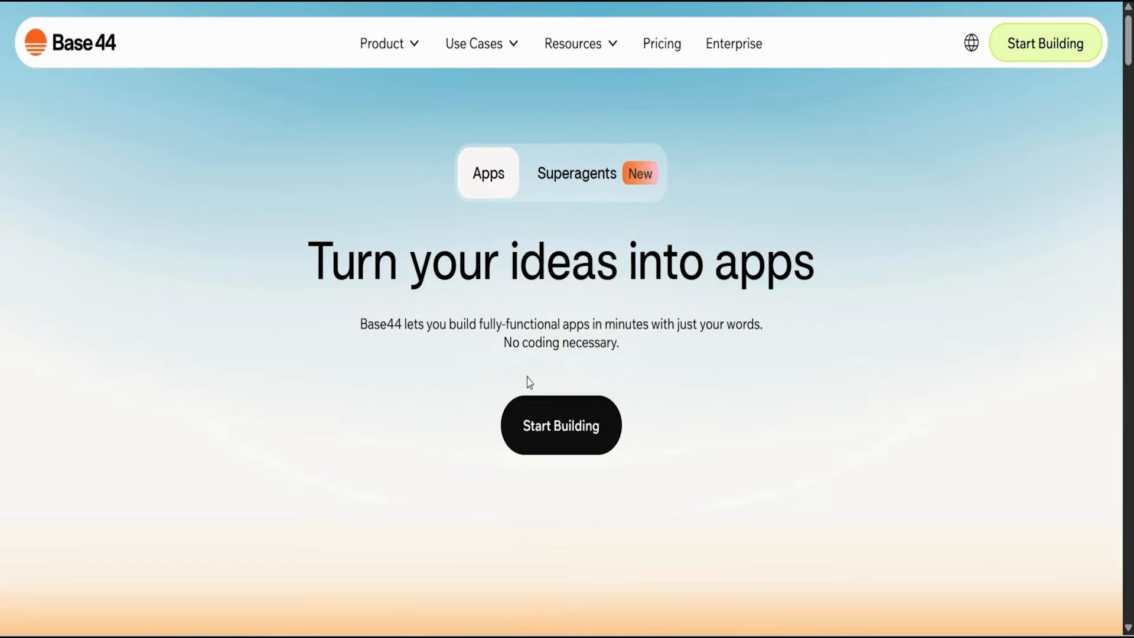
Start building from the Base44 landing page and view the list of all existing apps.
click(549, 447)
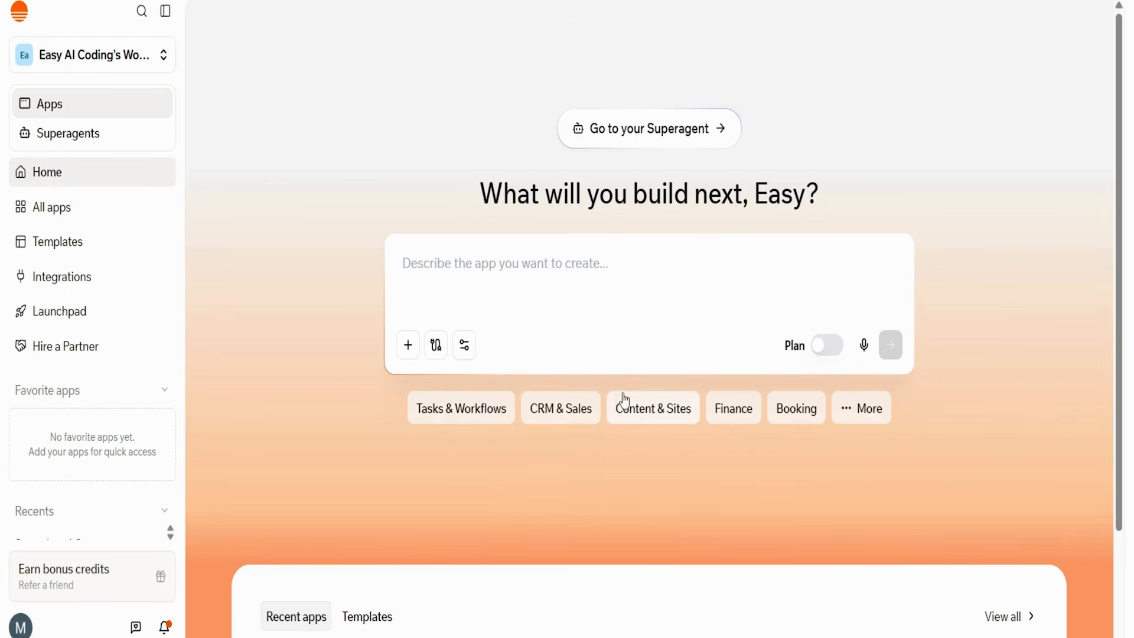
click(98, 213)
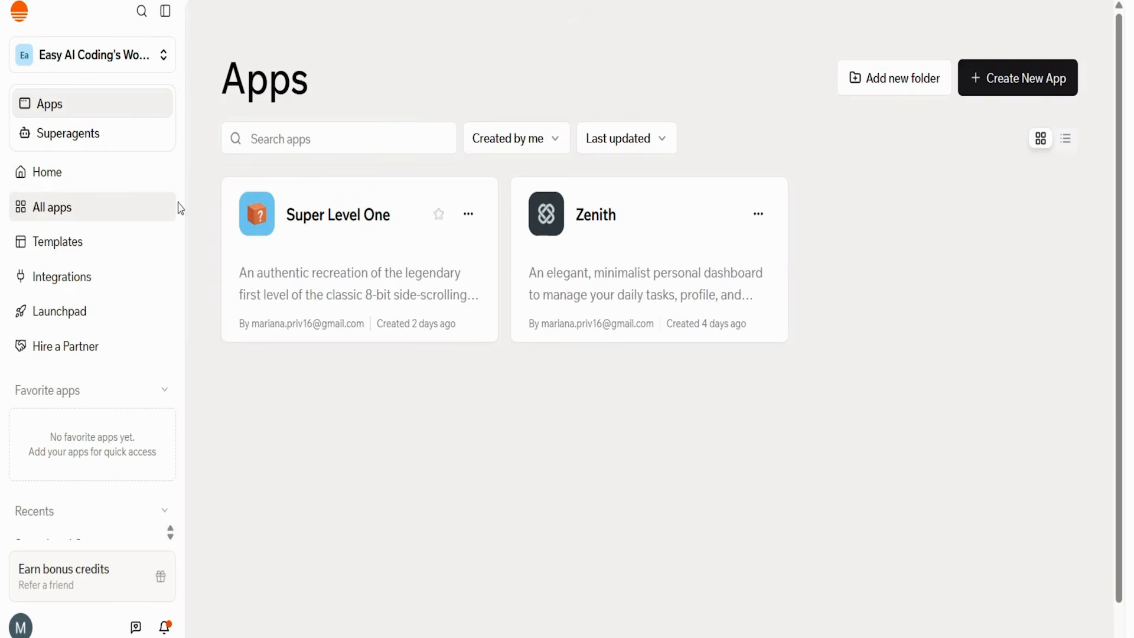
View the app templates by category: Marketing & Sales, Operations, Data & Analytics, and Content Generation.
click(112, 253)
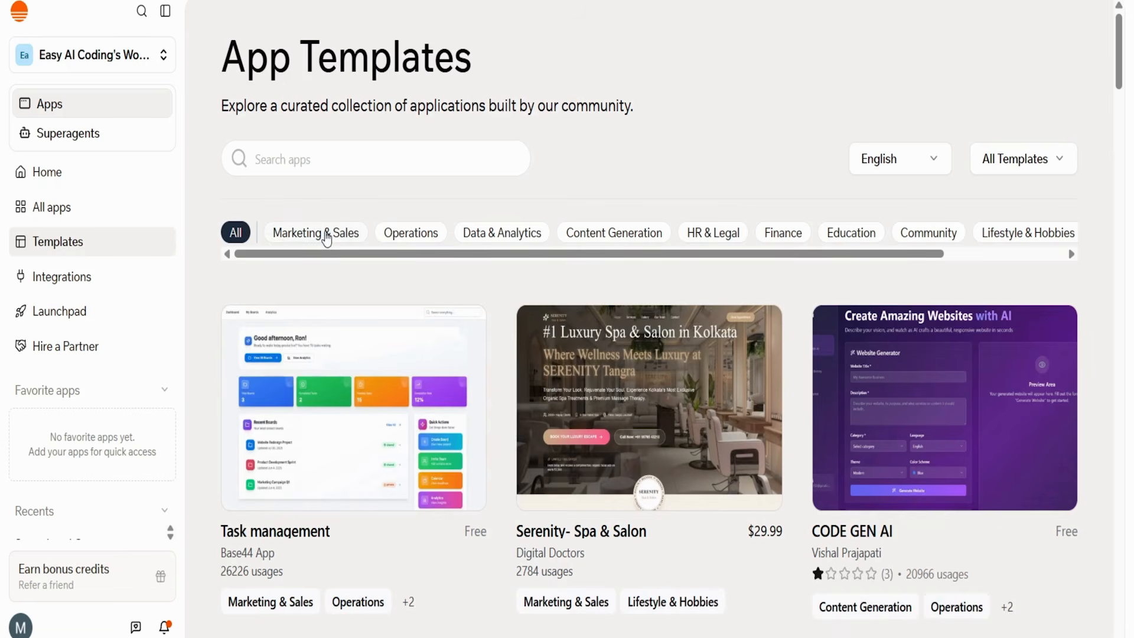
click(324, 233)
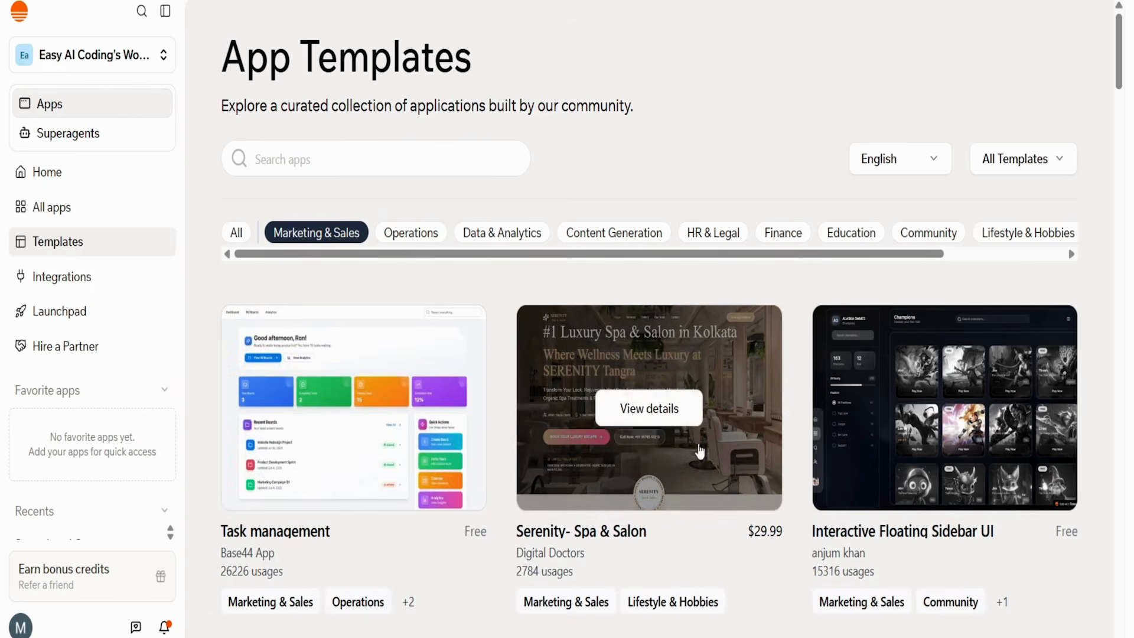
click(410, 233)
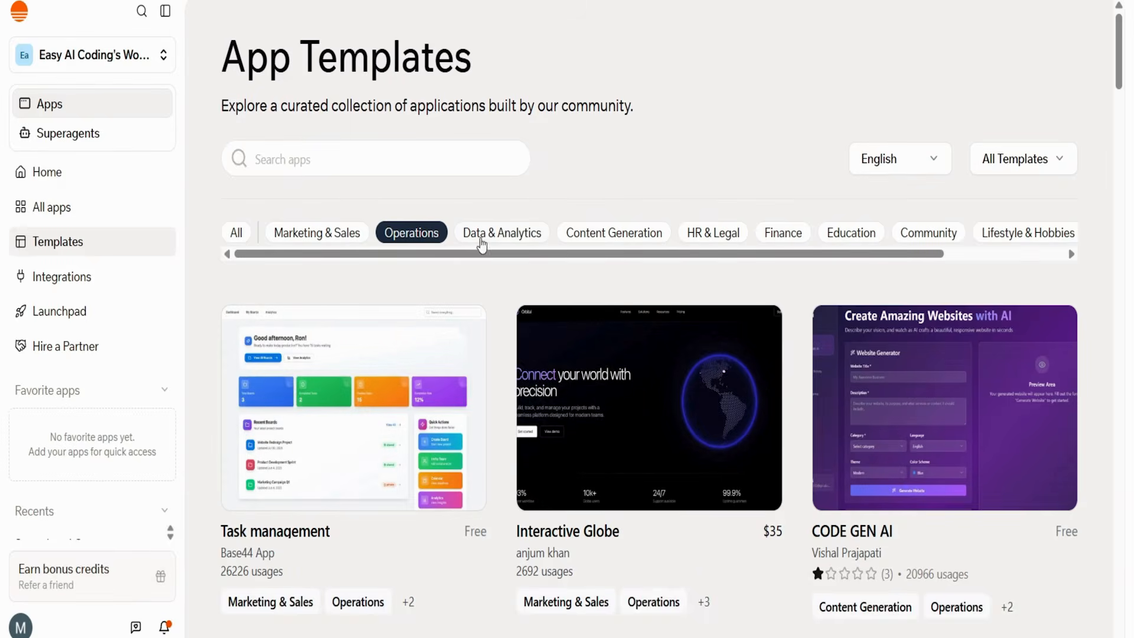
click(500, 235)
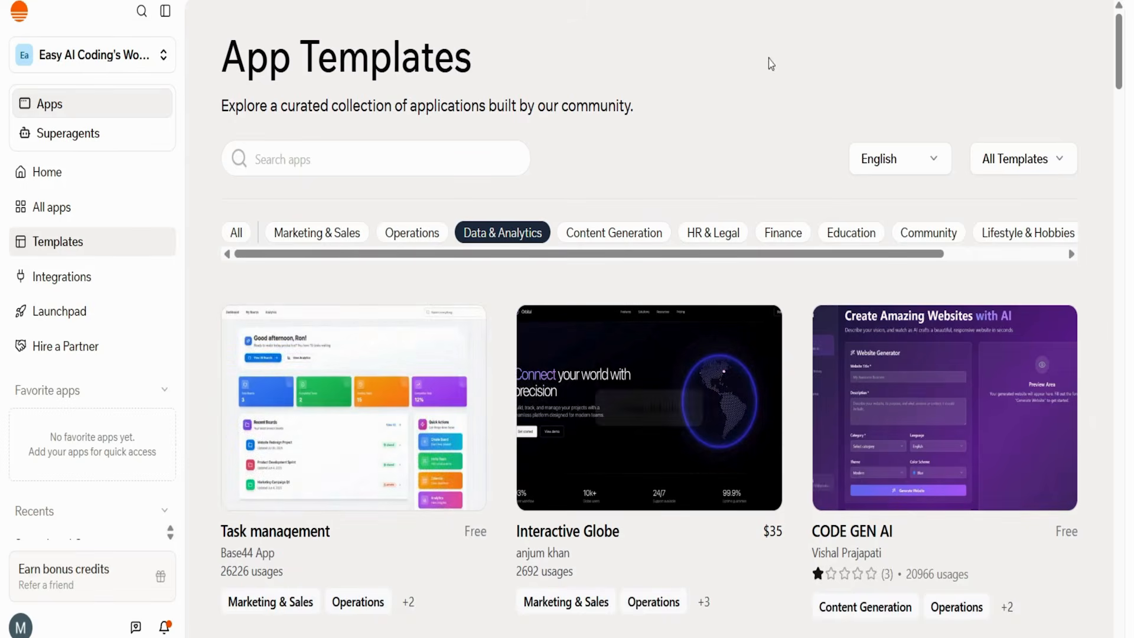
click(615, 237)
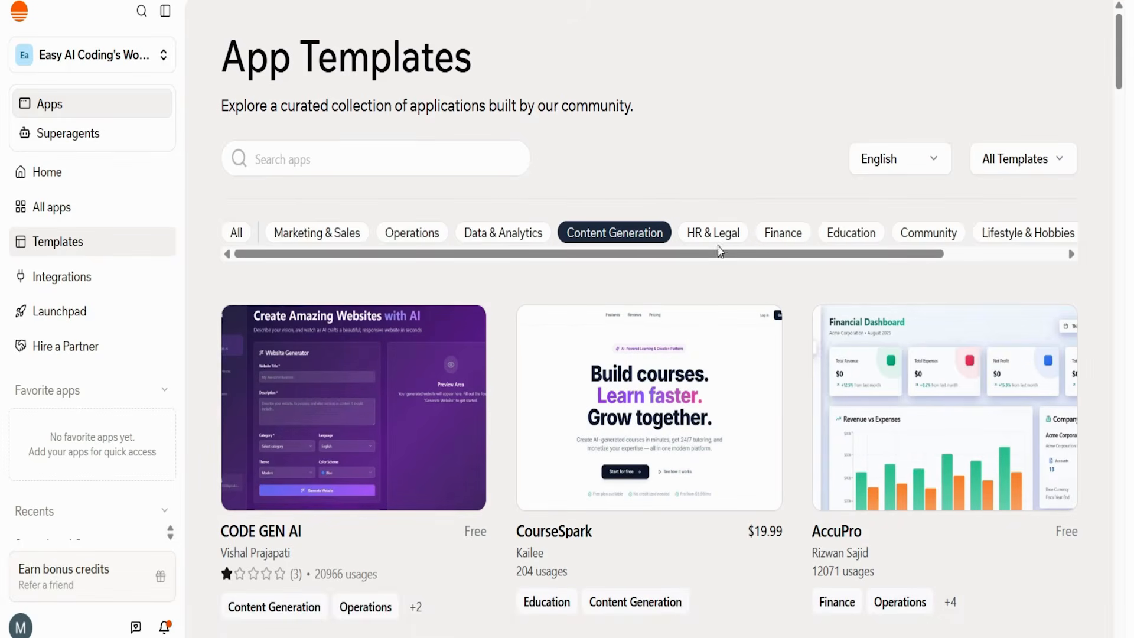
Browse the Games & Entertainment templates and reset the category filter to All.
scroll(1028, 234, right, 3)
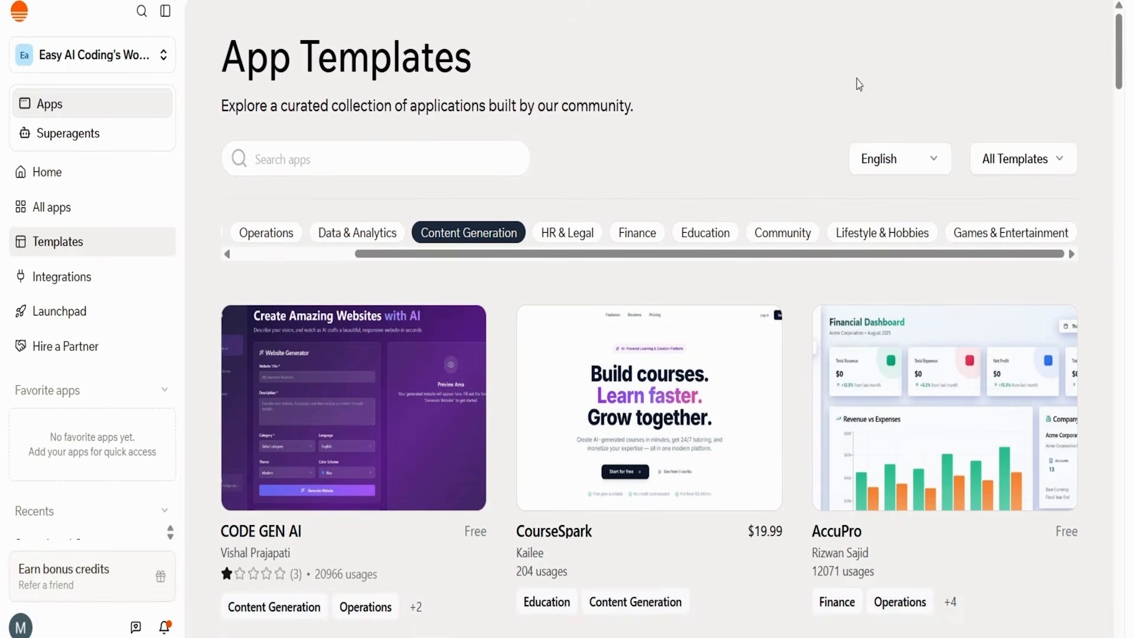
click(1010, 236)
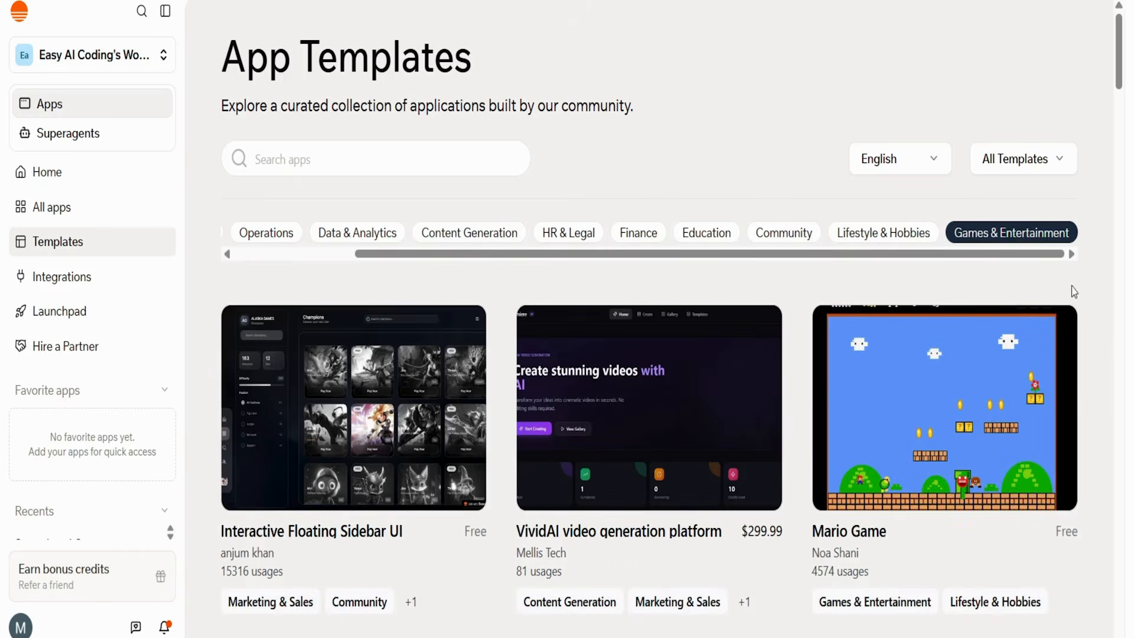
scroll(1069, 285, down, 2)
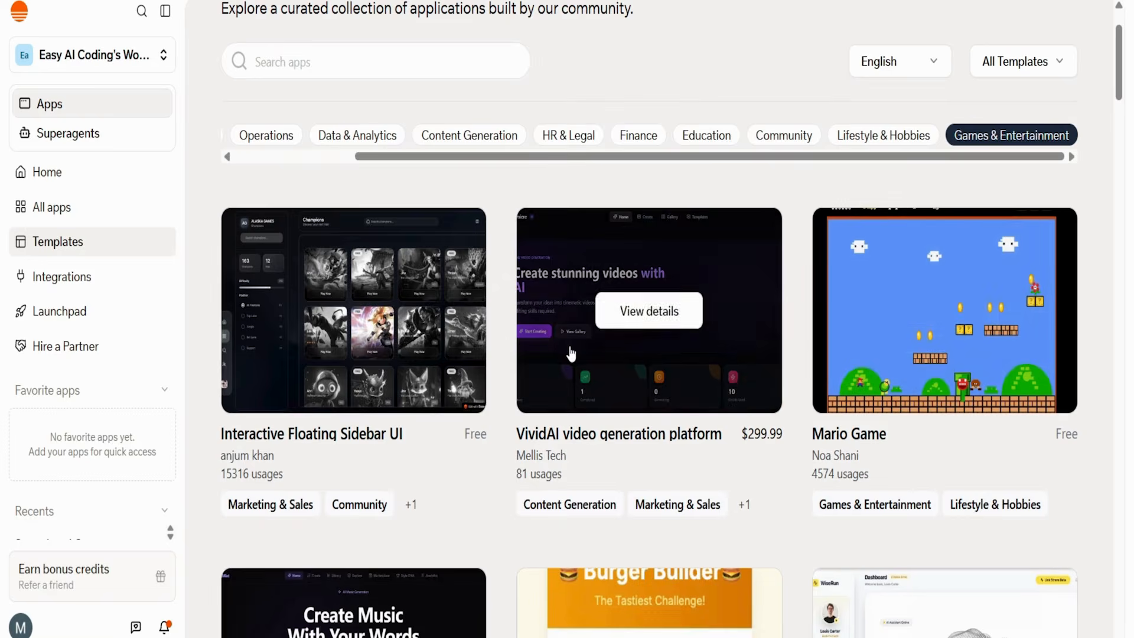
scroll(551, 488, down, 5)
scroll(551, 488, down, 3)
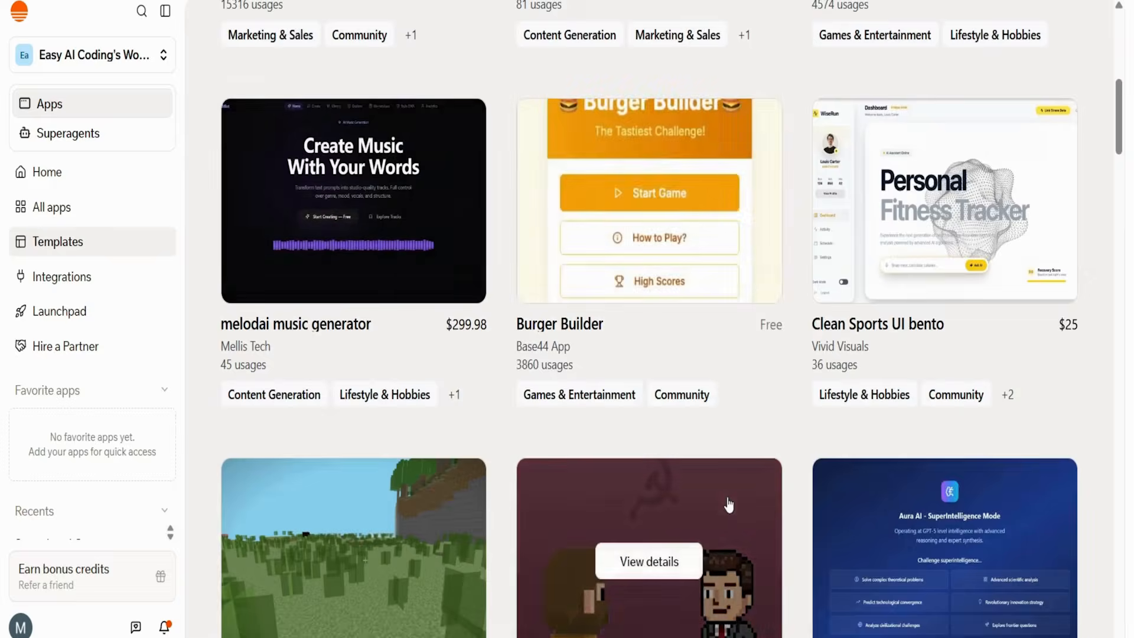
scroll(686, 230, up, 10)
scroll(312, 255, left, 3)
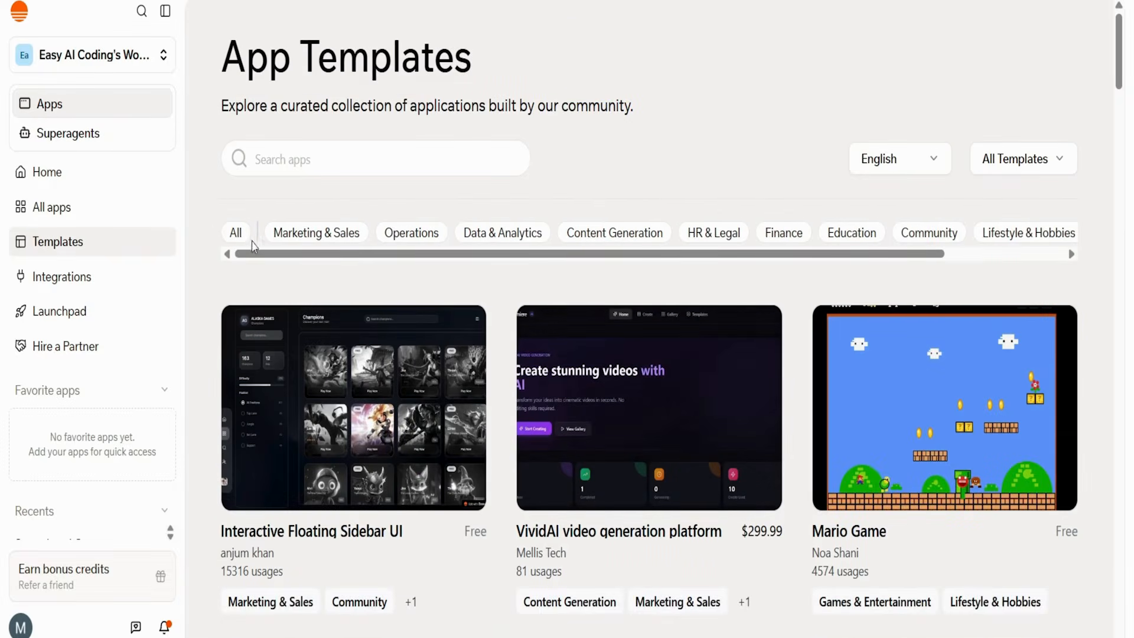
click(236, 234)
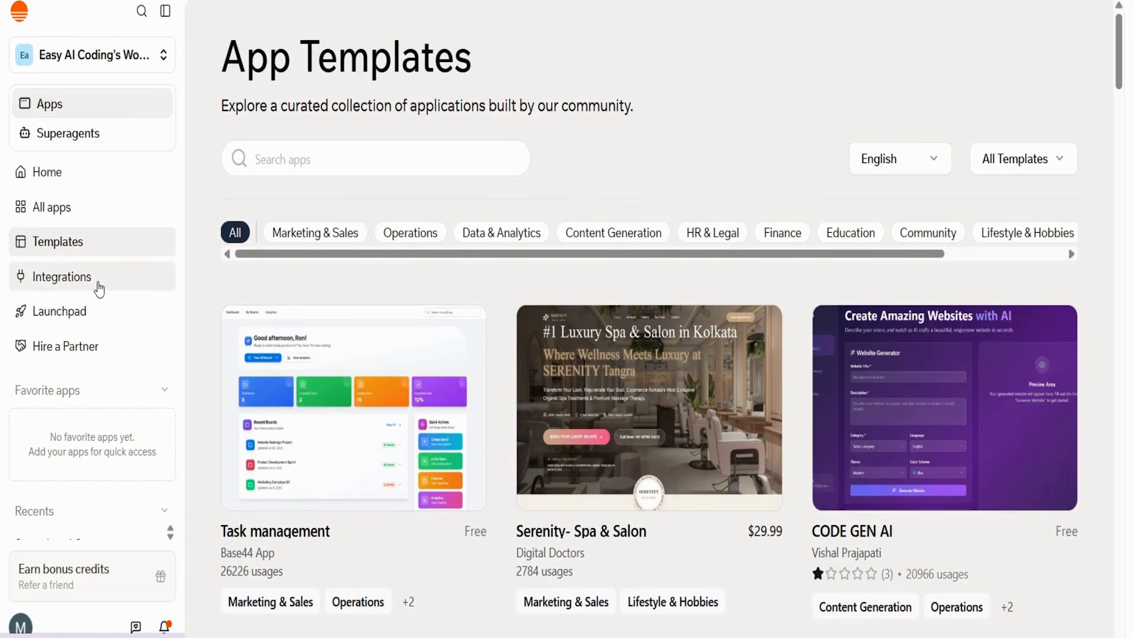
Look through the connectors offered among the pre-built integrations.
click(101, 285)
scroll(1070, 279, down, 1)
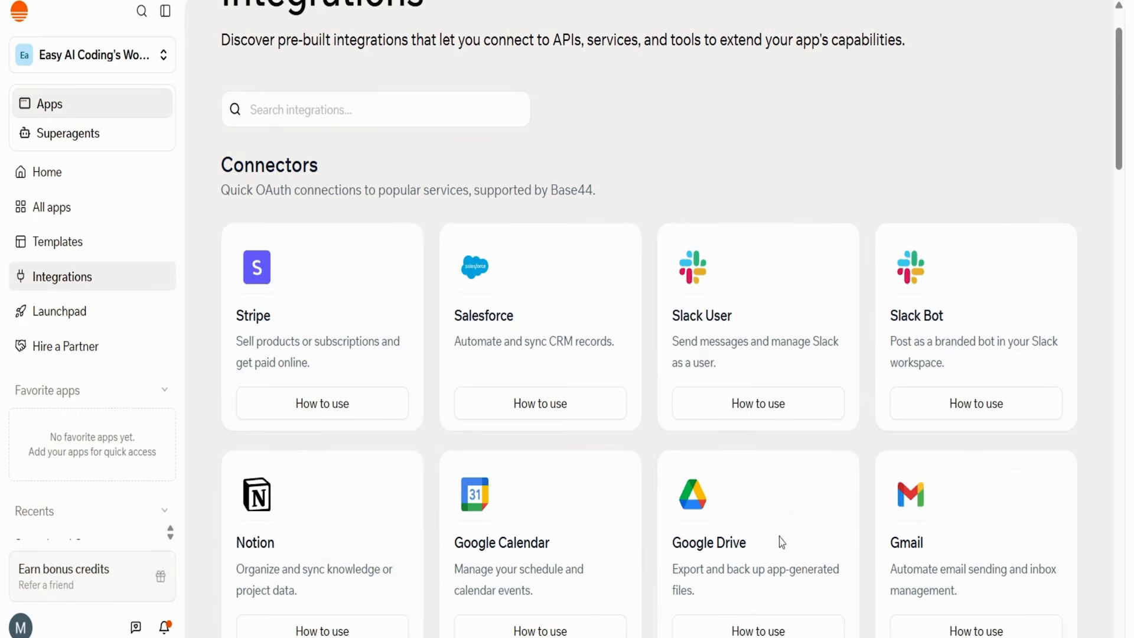
scroll(781, 542, down, 6)
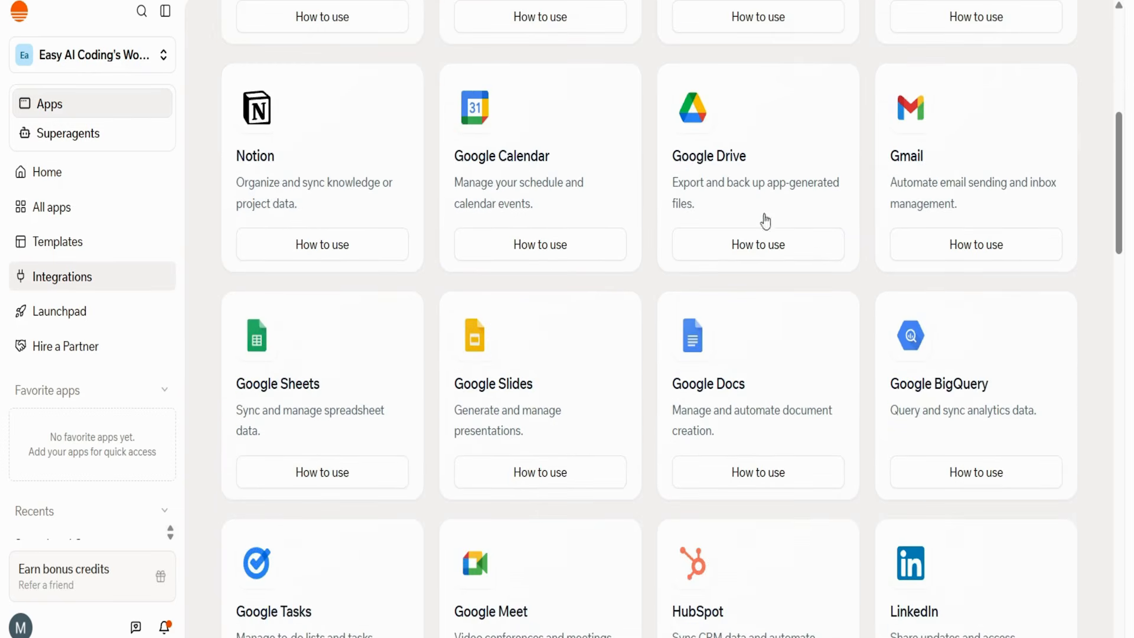
scroll(502, 400, up, 8)
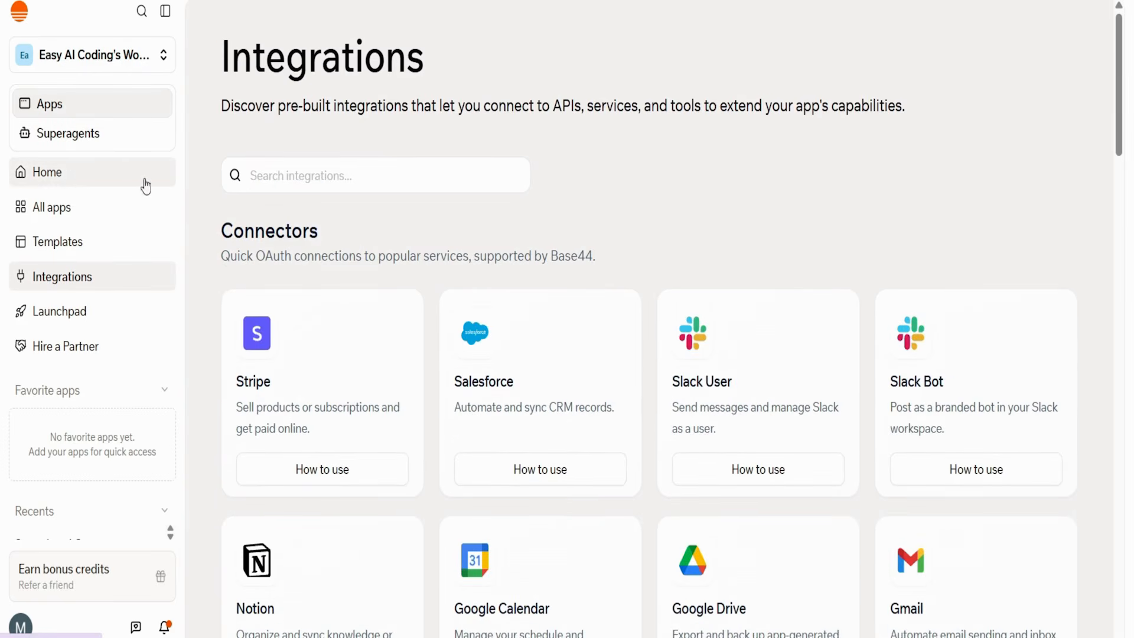
Return to the home page and submit the prompt for a modern home screen with welcome message, profile section and three colorful navigation buttons.
click(91, 173)
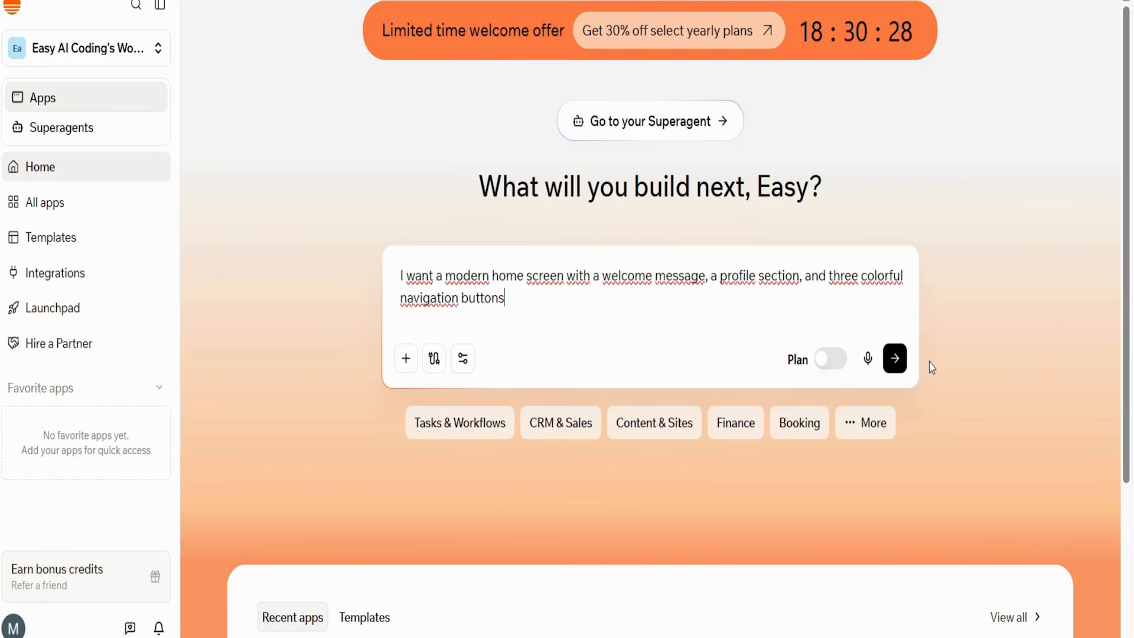
click(895, 358)
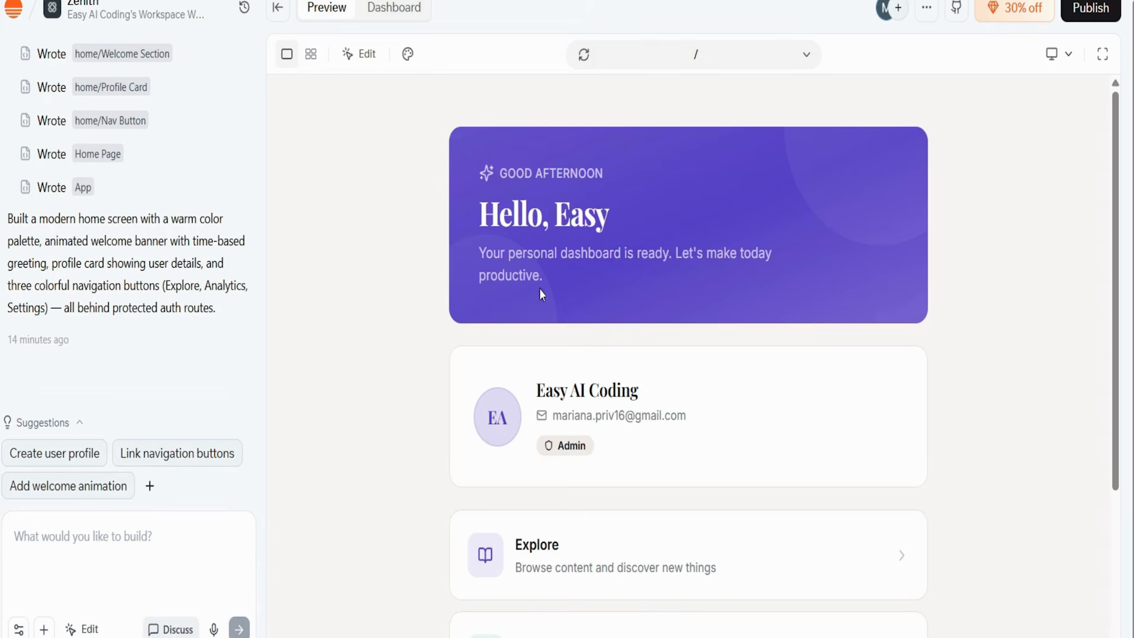
Examine the generated home screen in the preview down to its navigation buttons and back up.
scroll(1028, 373, down, 3)
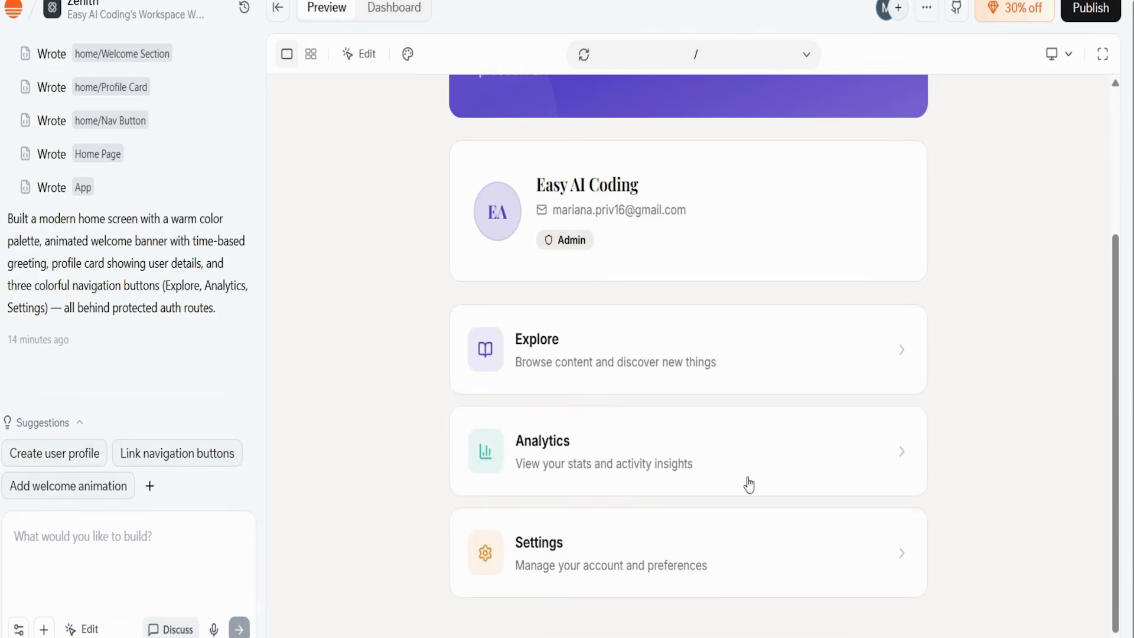
scroll(992, 334, up, 3)
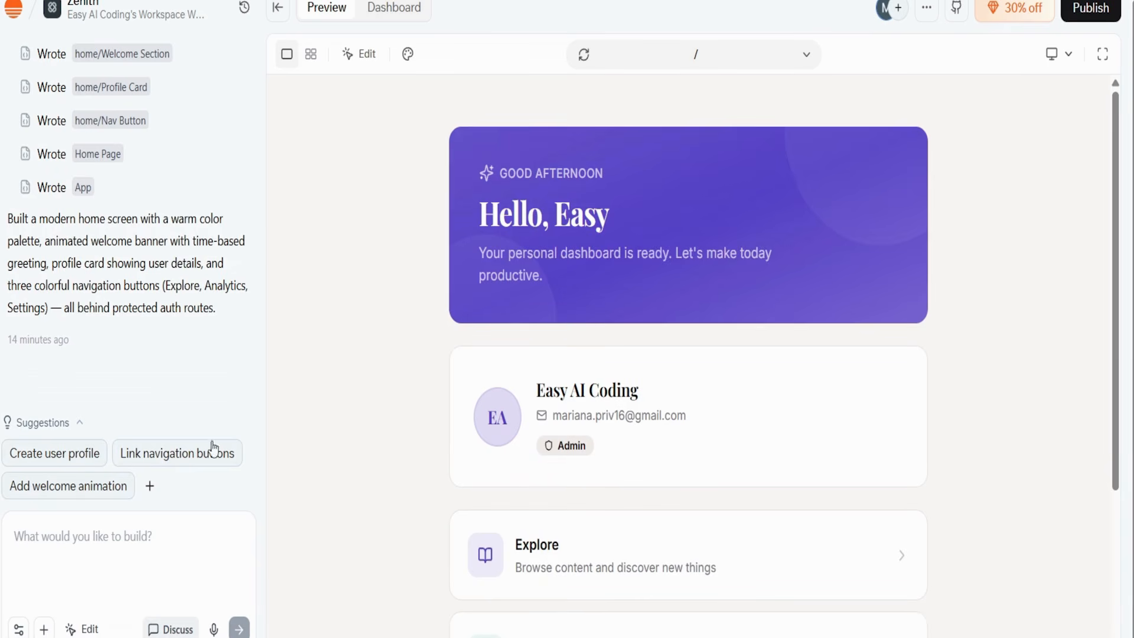
scroll(247, 395, up, 5)
scroll(247, 395, up, 5)
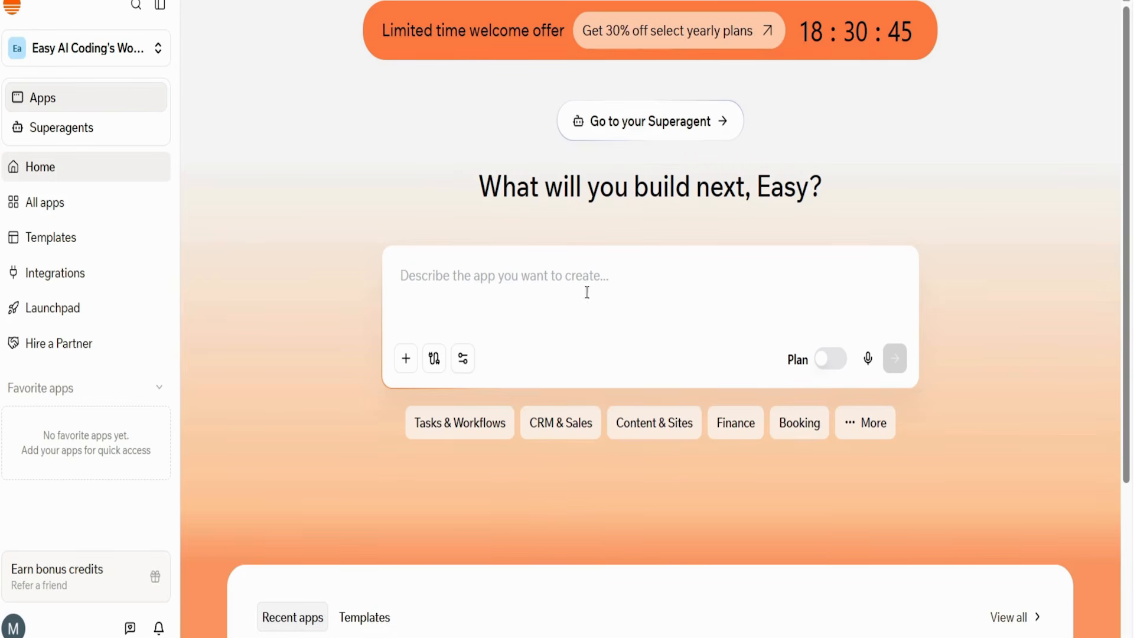
Generate an app from the prompt "I want a modern home screen with a welcome message, a profile section, and three colorful navigation buttons".
text(I want a modern home screen with a welcome message, a profile section, and three colorful navigation buttons)
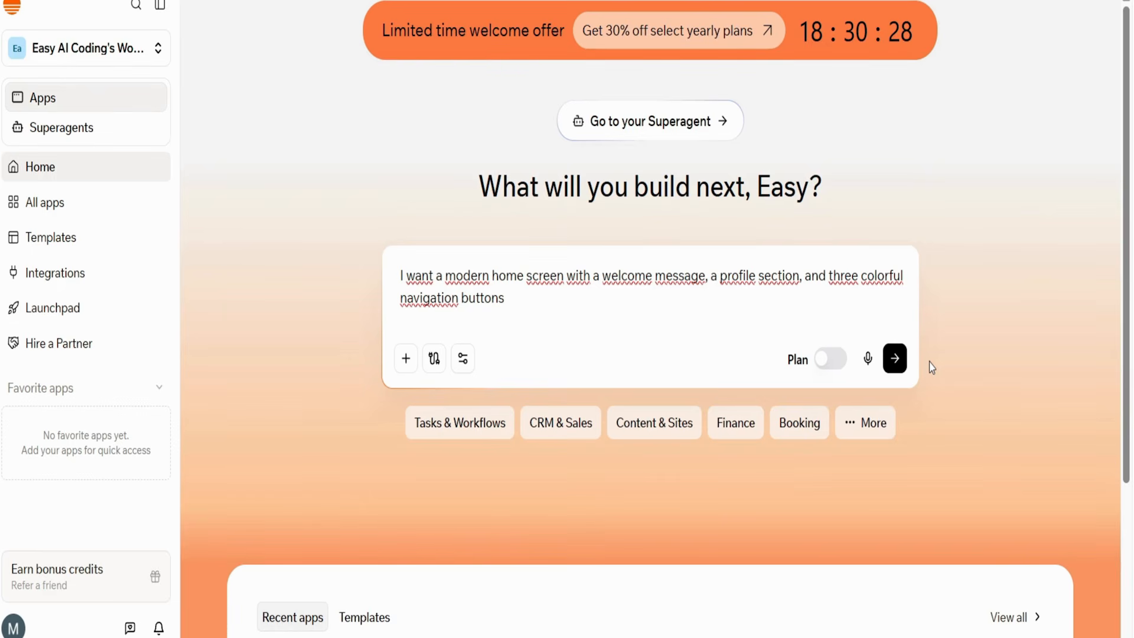
click(894, 359)
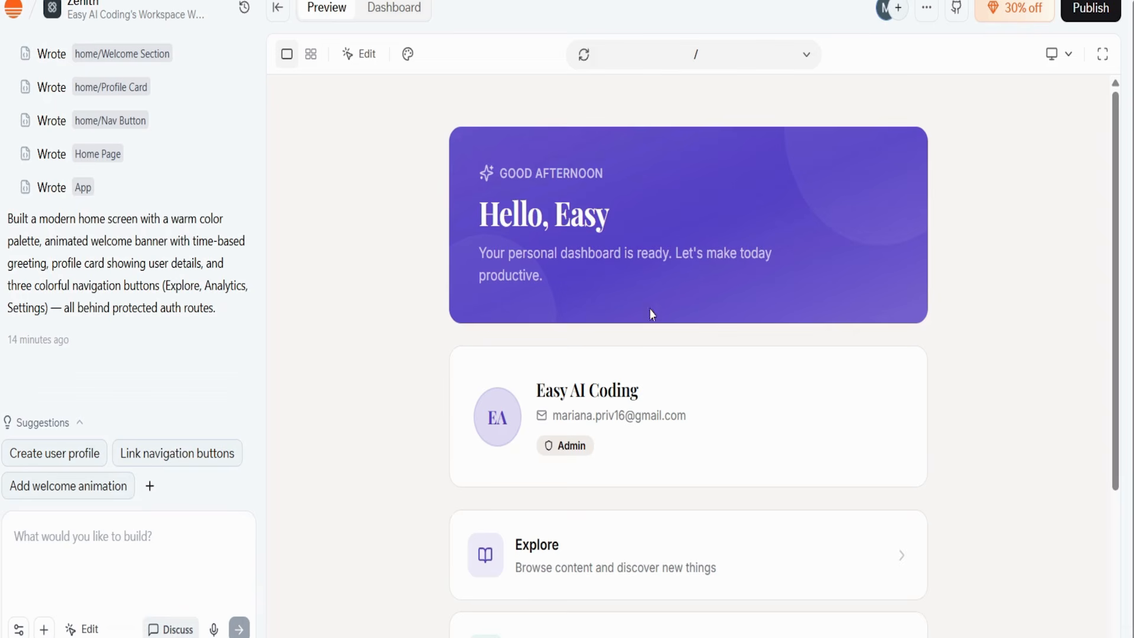
Inspect the preview's welcome banner, profile card and navigation buttons, and read back through the build messages in the chat.
scroll(1031, 373, down, 3)
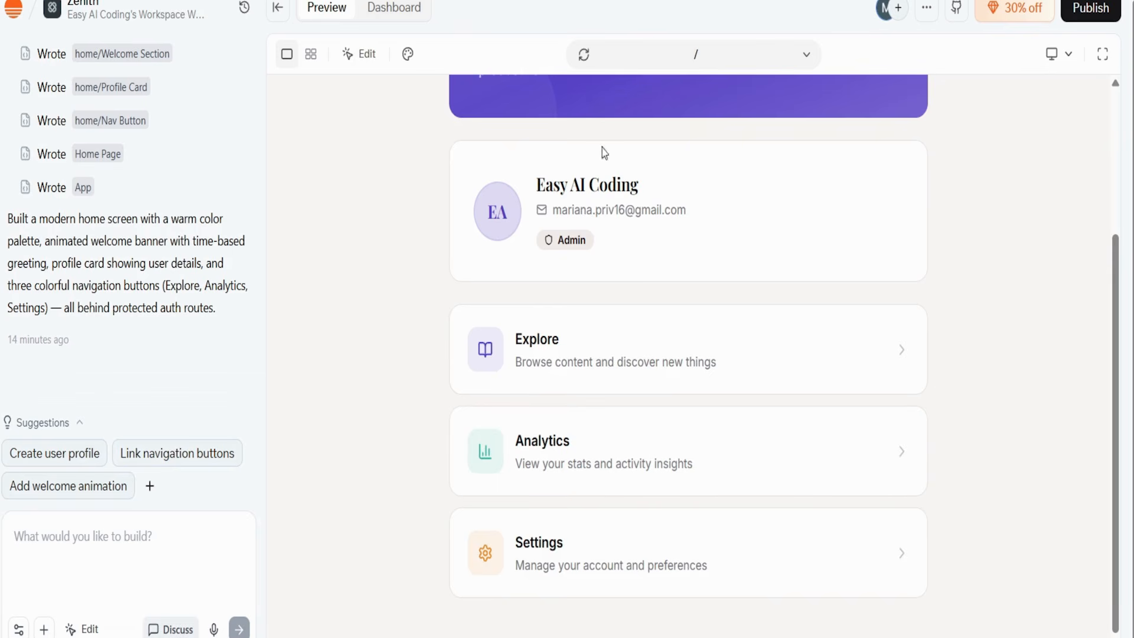
scroll(992, 335, up, 3)
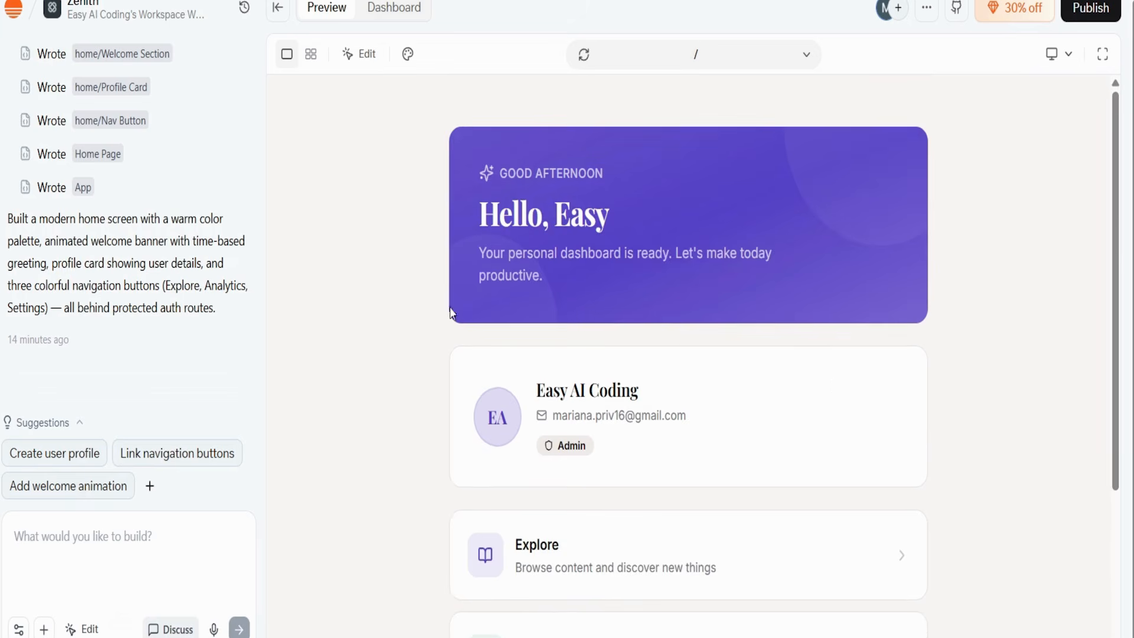
scroll(248, 397, up, 5)
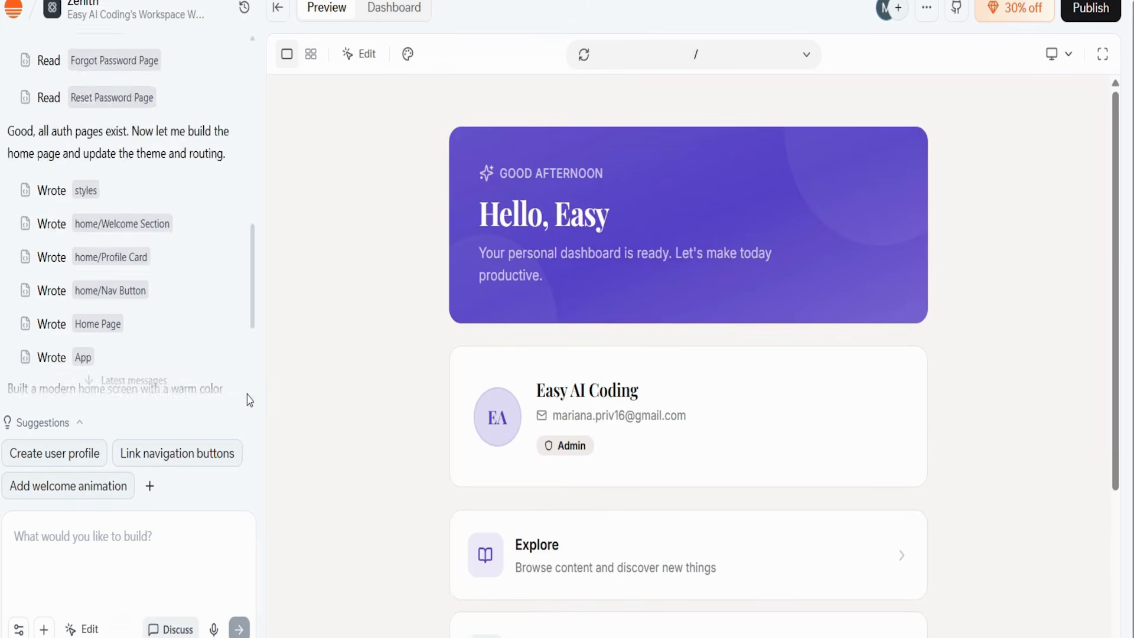
scroll(248, 397, up, 4)
Request the addition "Create a profile page with a user photo, username, edit button, and settings menu" in the app's chat.
text(Create a profile page with a user photo, username, edit button, and settings menu)
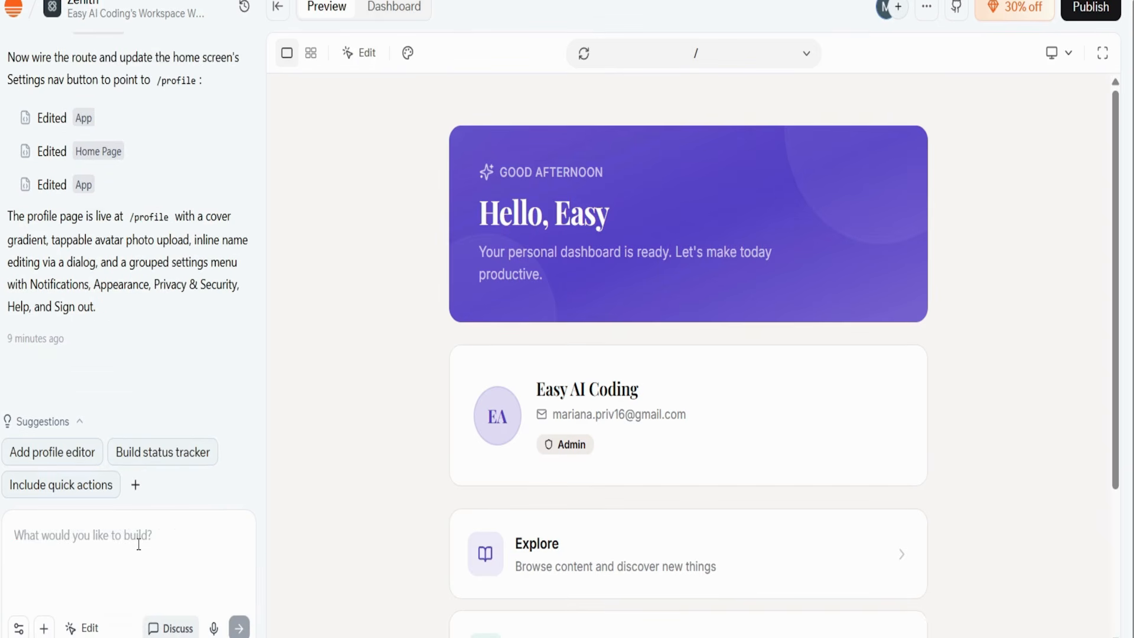
Submit the chat prompt "Build a fitness dashboard that displays daily workouts, calories burned, and progress charts".
text(Build a fitness dashboard that displays daily workouts, calories burned, and progress charts)
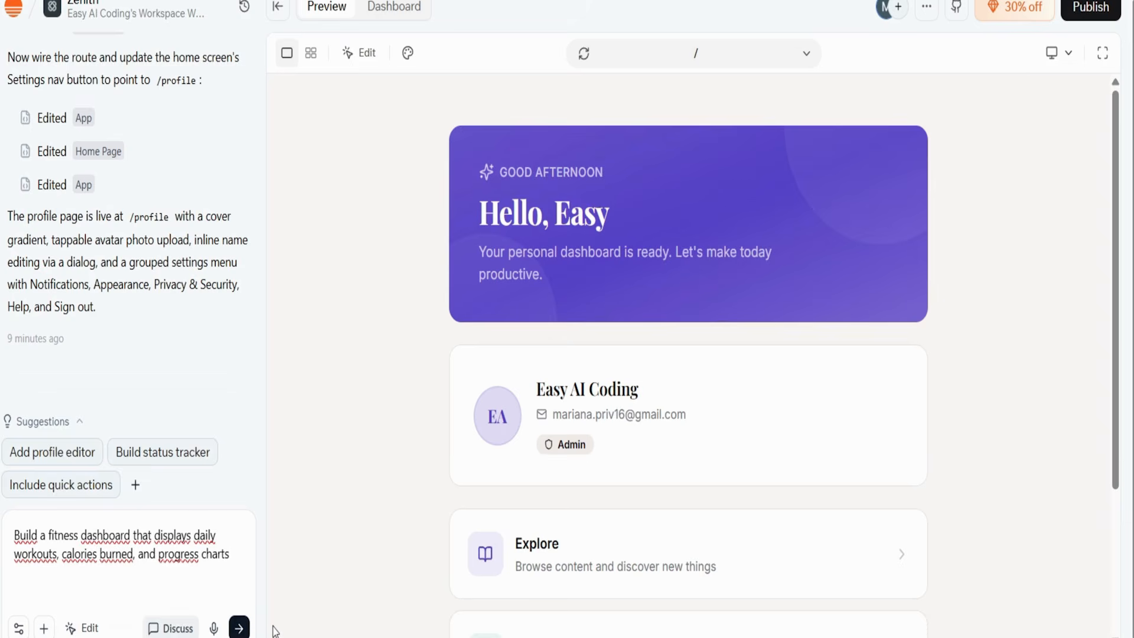
key(Return)
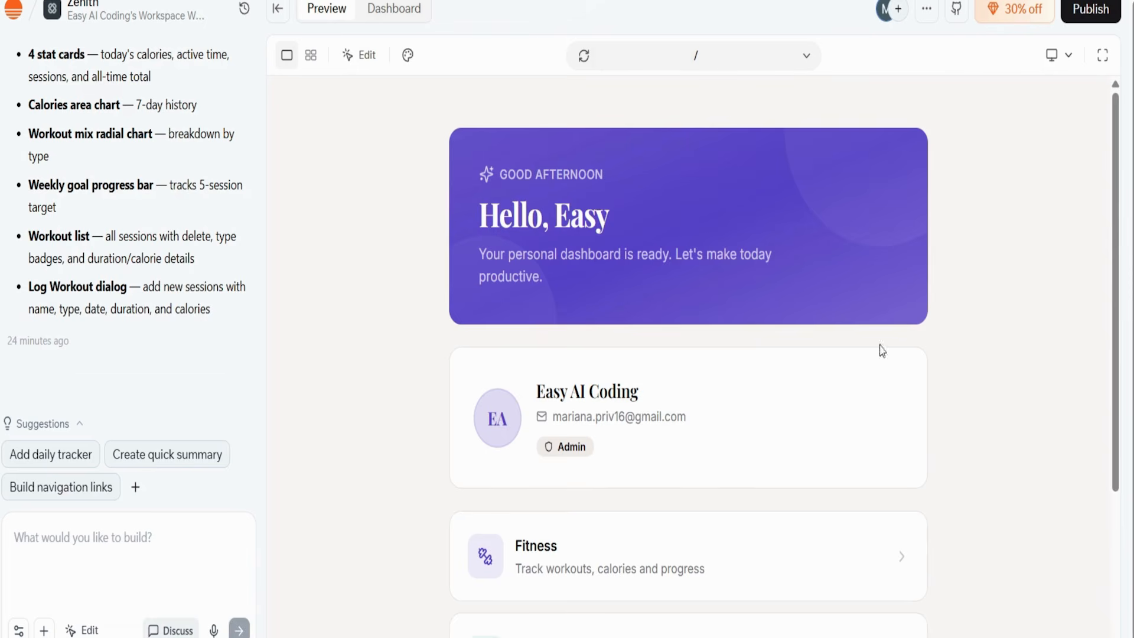
Show the /profile page in the preview and look through its Preferences and Account sections.
click(806, 66)
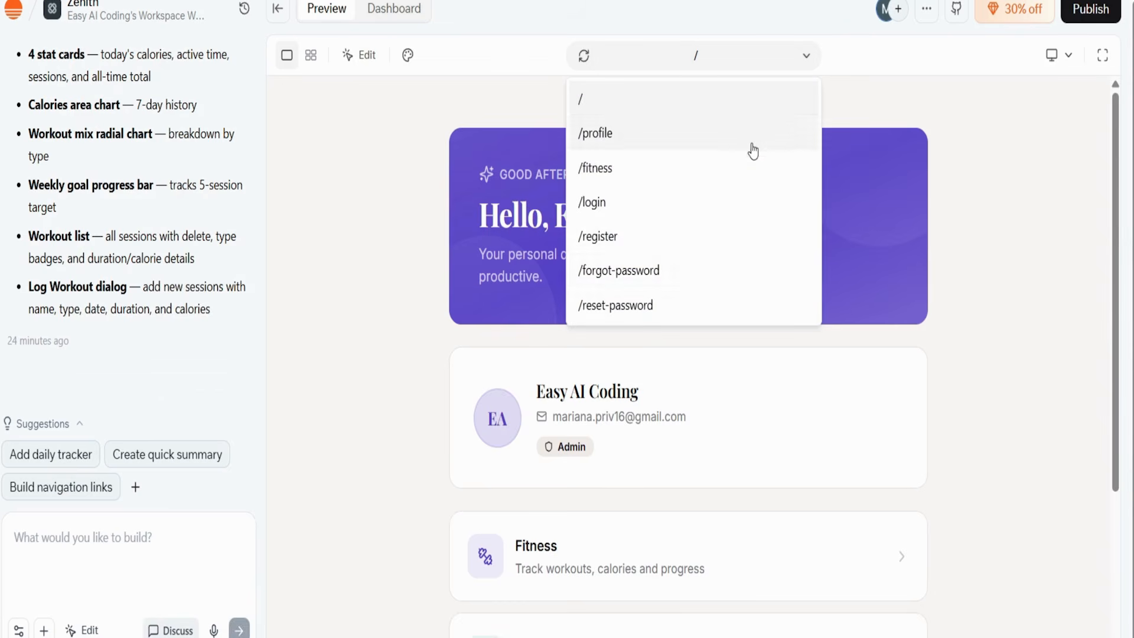
click(627, 137)
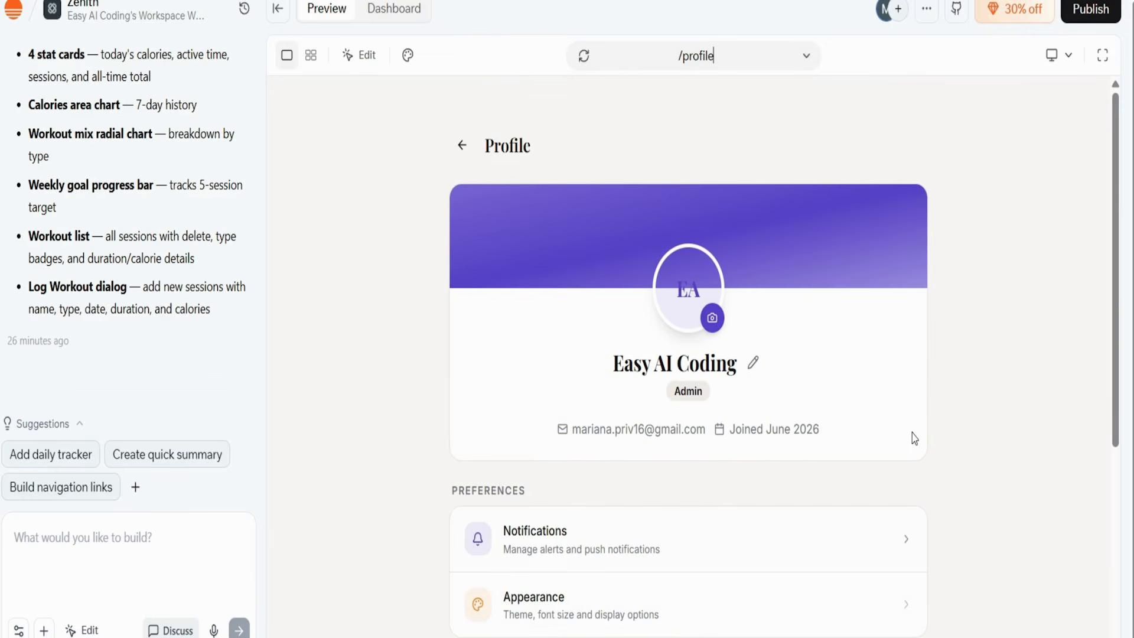
scroll(932, 313, down, 3)
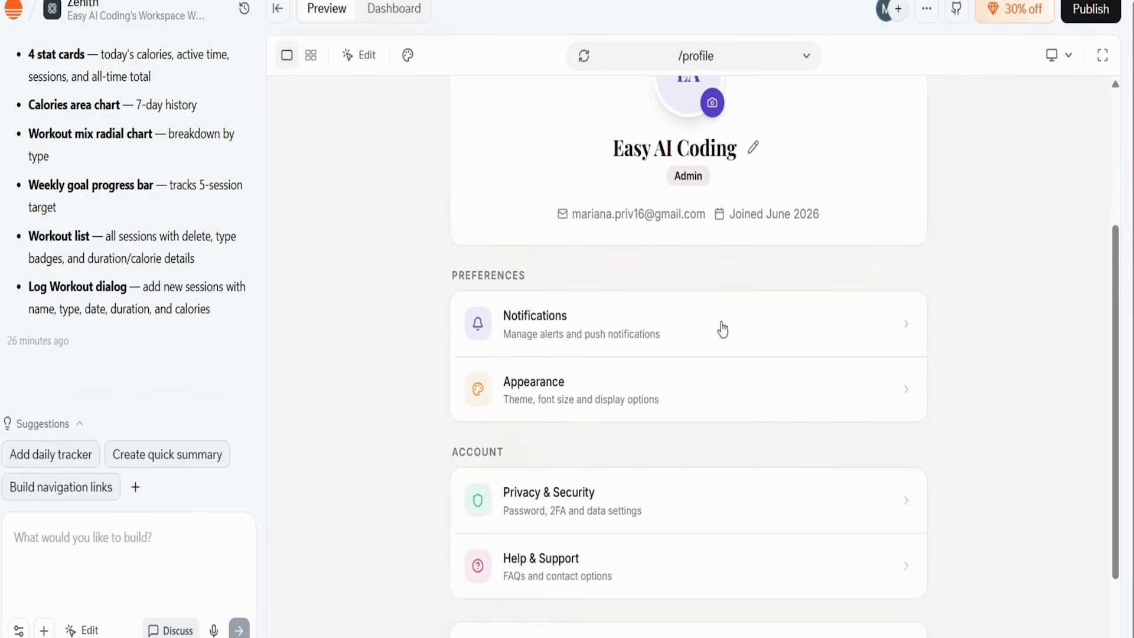
Show the /fitness page in the preview and look through its stat cards, Calories Burned chart, Workout Mix, Weekly Goal and Recent Workouts.
scroll(722, 329, down, 2)
scroll(906, 361, up, 5)
click(807, 56)
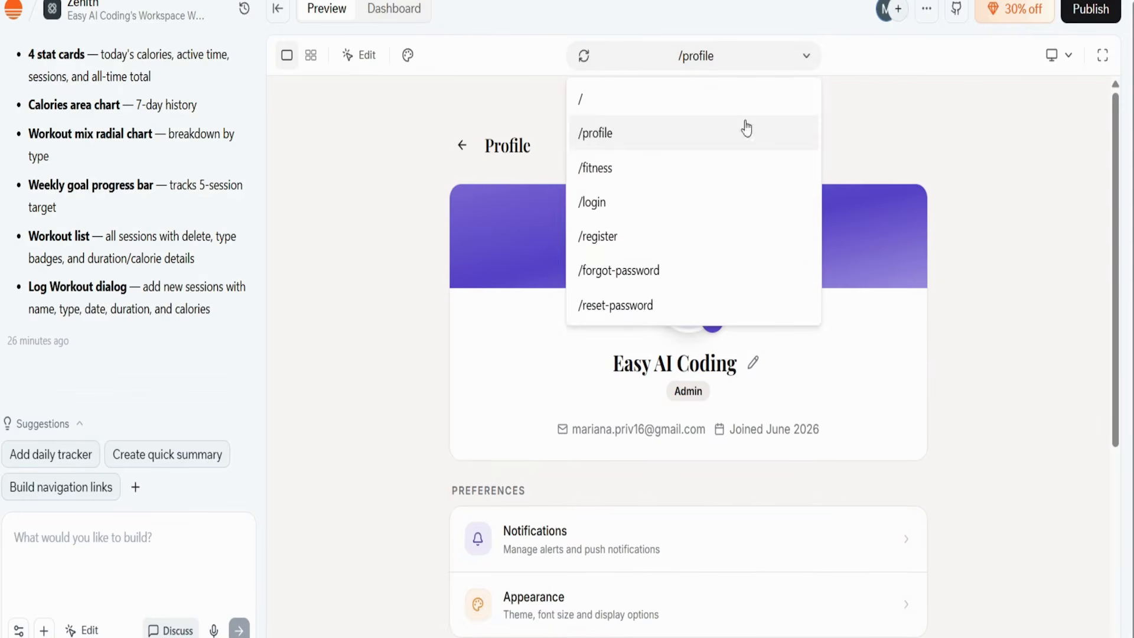
click(690, 171)
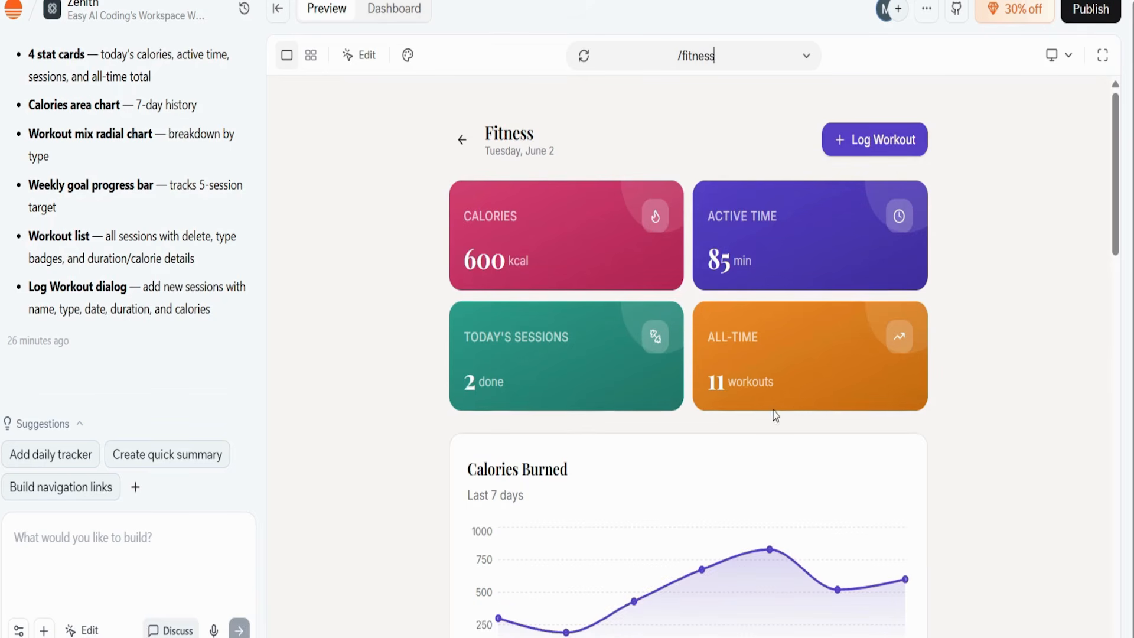
scroll(926, 339, down, 5)
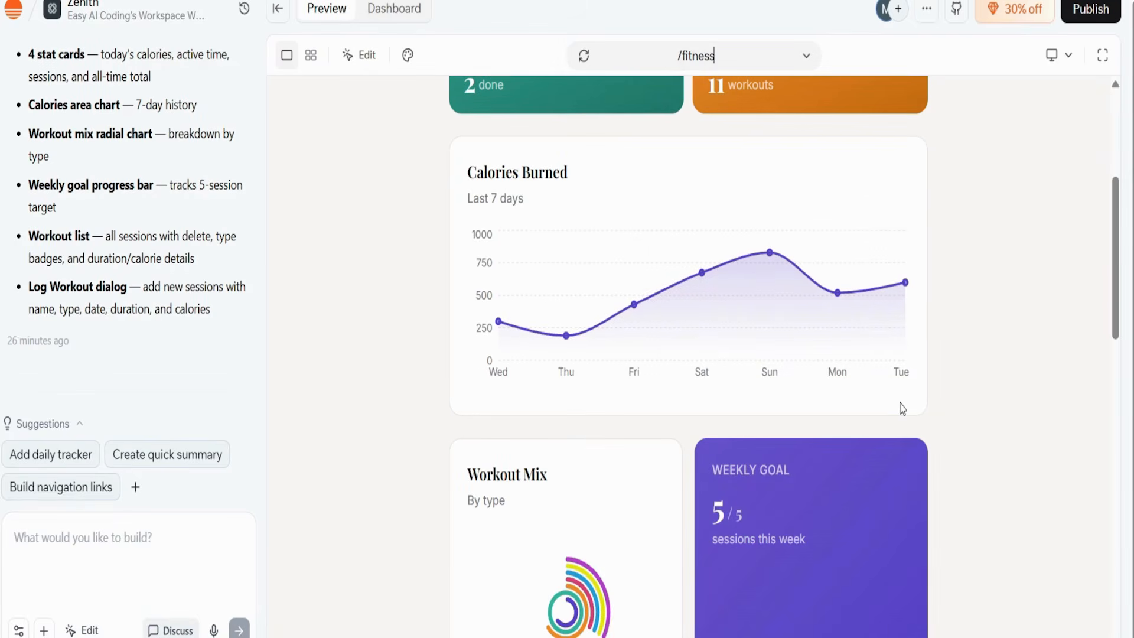
scroll(963, 397, down, 5)
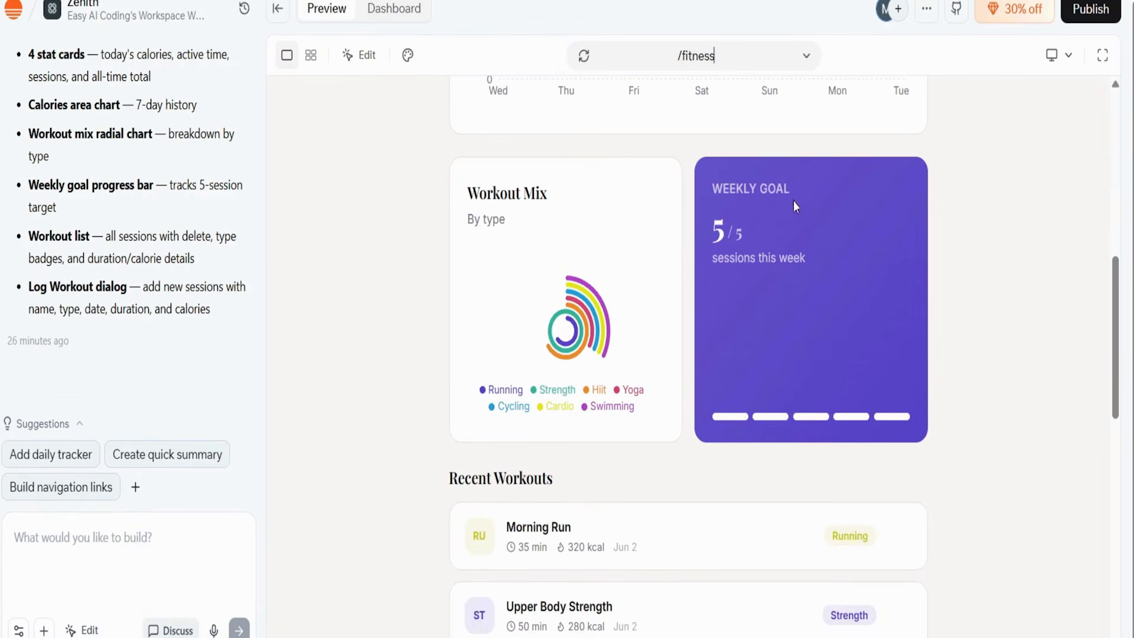
scroll(1009, 360, down, 7)
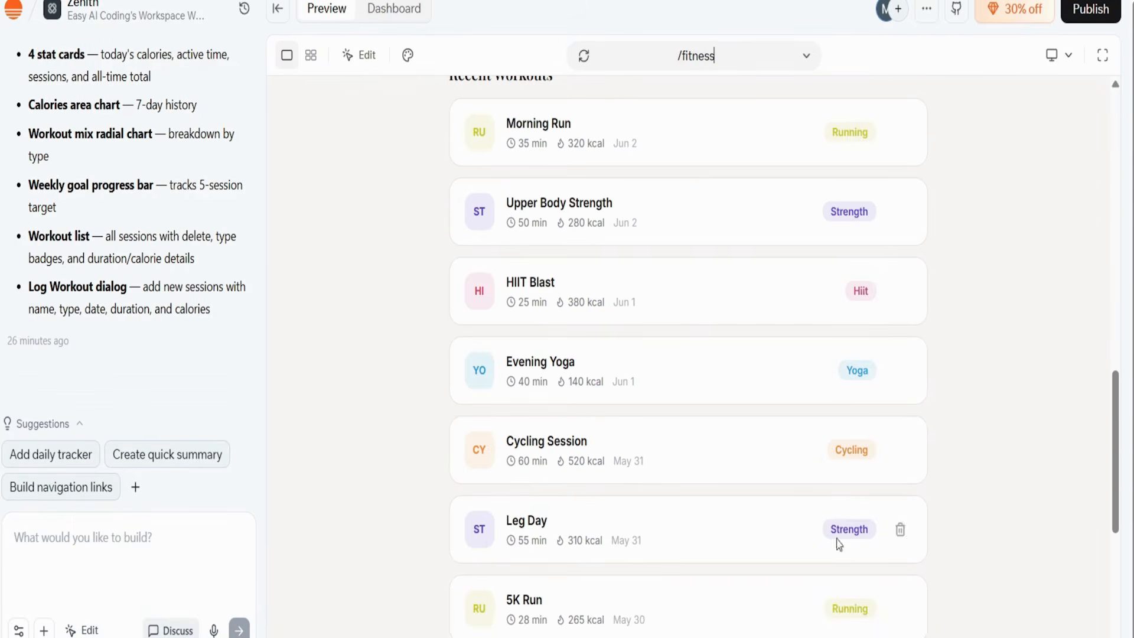
scroll(975, 334, down, 6)
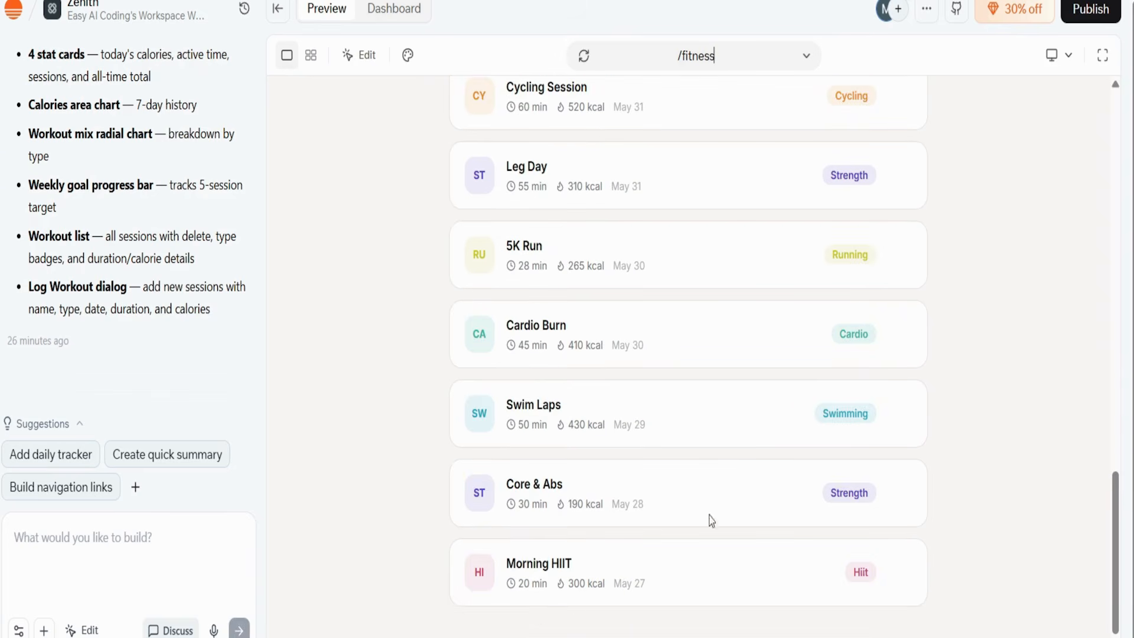
scroll(931, 275, up, 13)
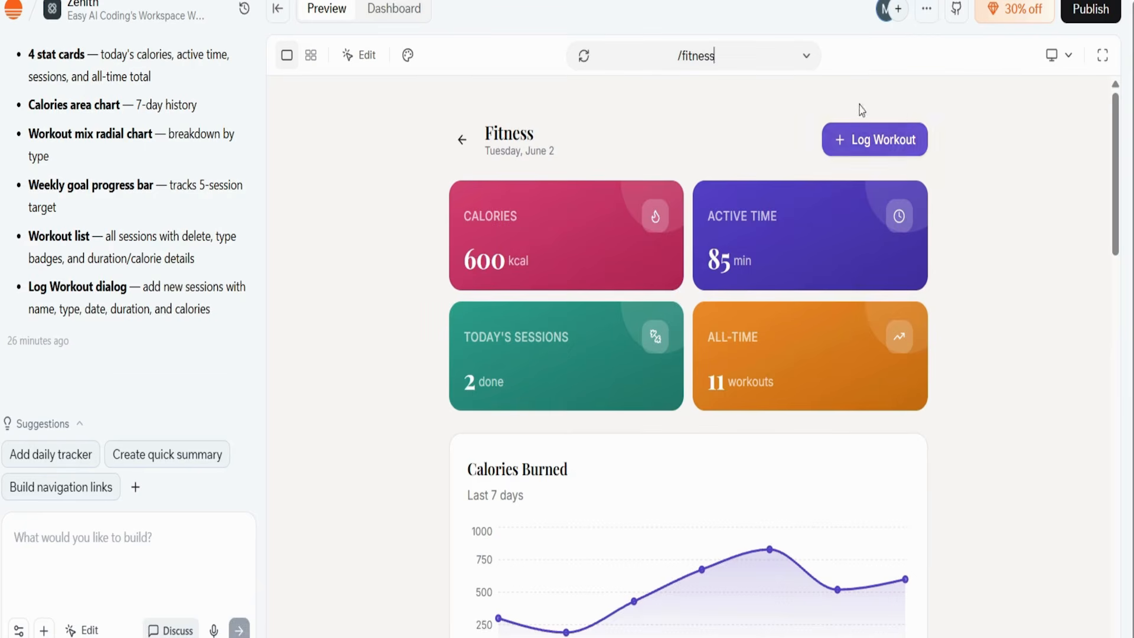
View the /login page in the preview, and return to the home page.
click(813, 67)
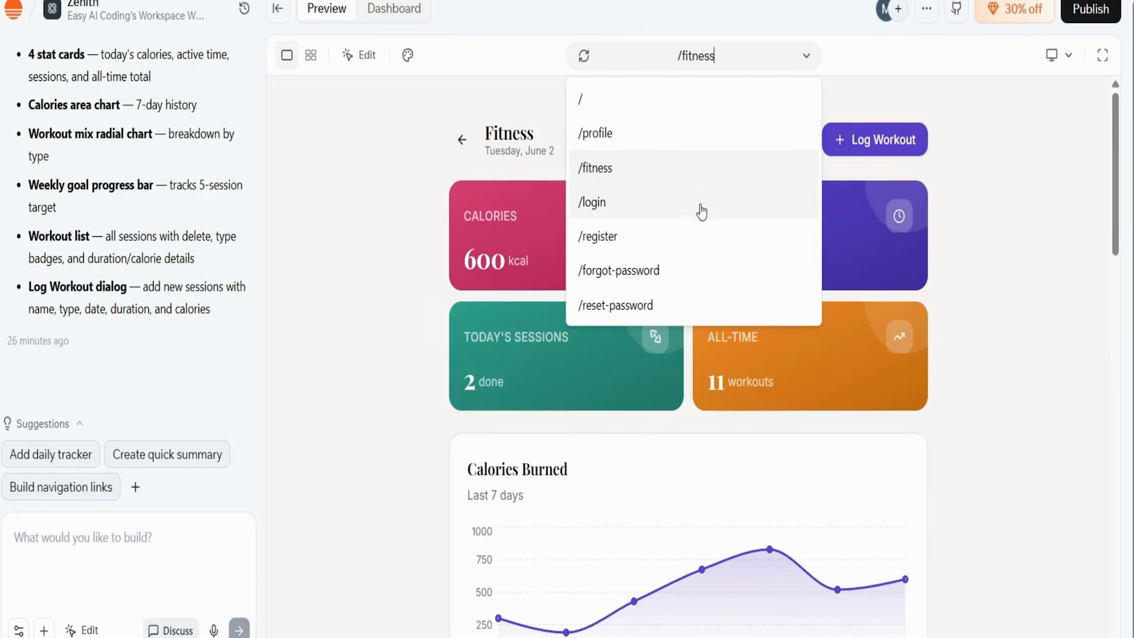
click(657, 203)
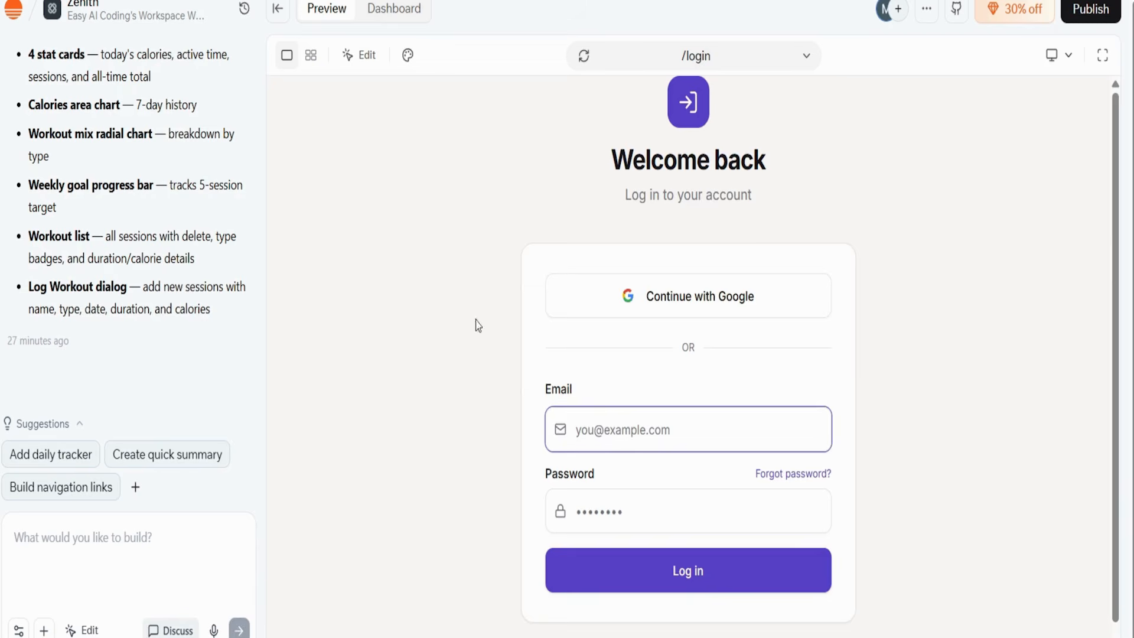
click(807, 57)
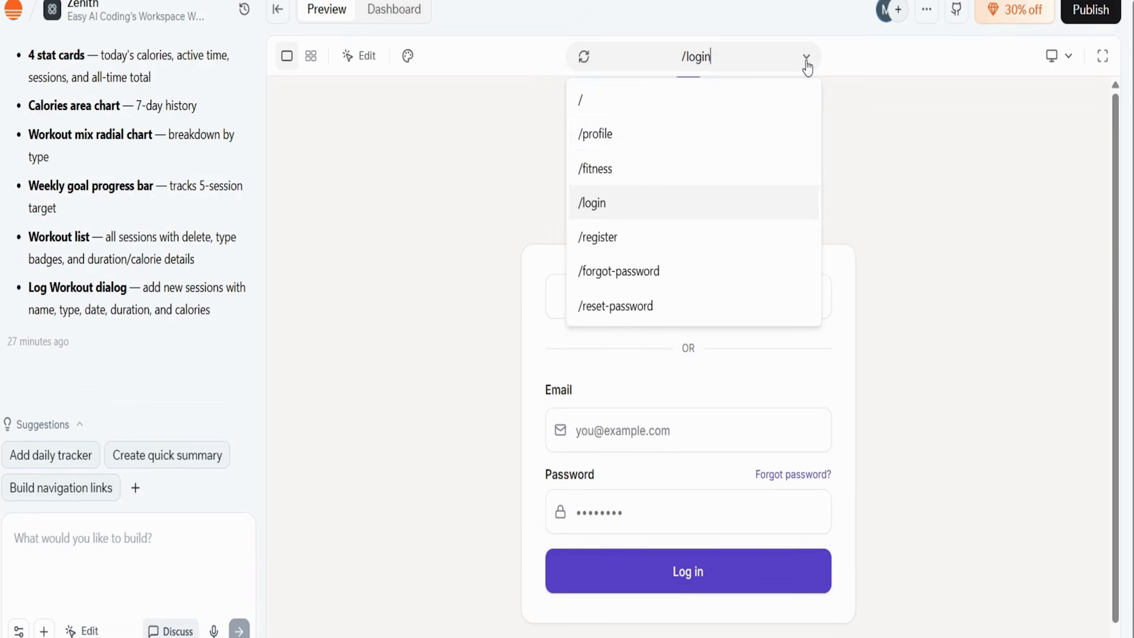
click(716, 104)
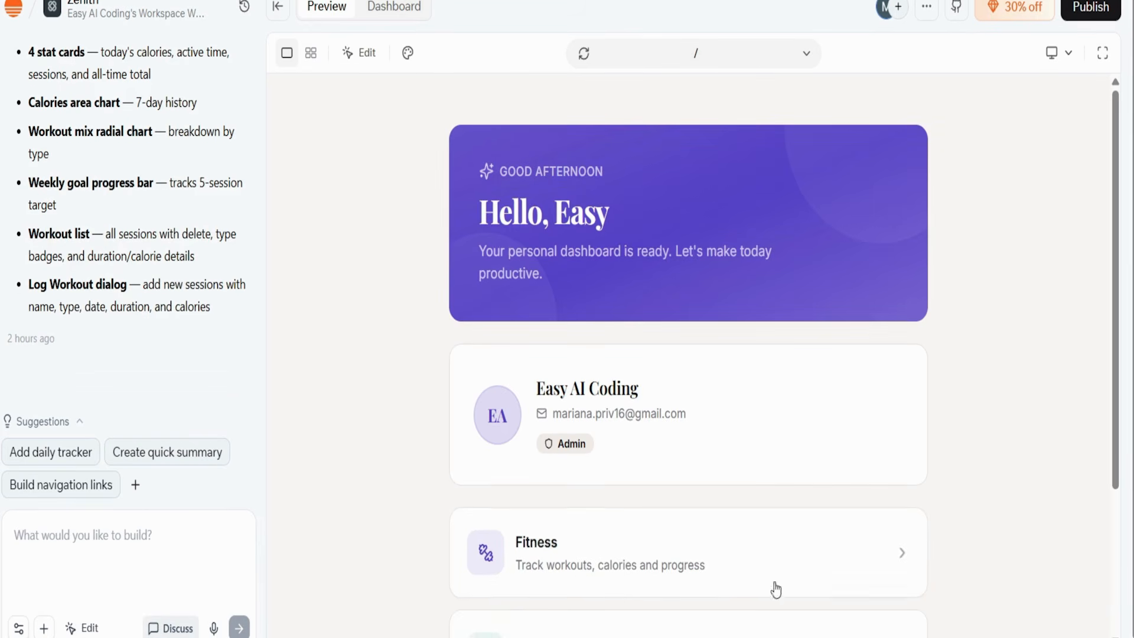
Turn on visual editing and select the welcome banner, the profile card and the page background to see their element options.
click(358, 54)
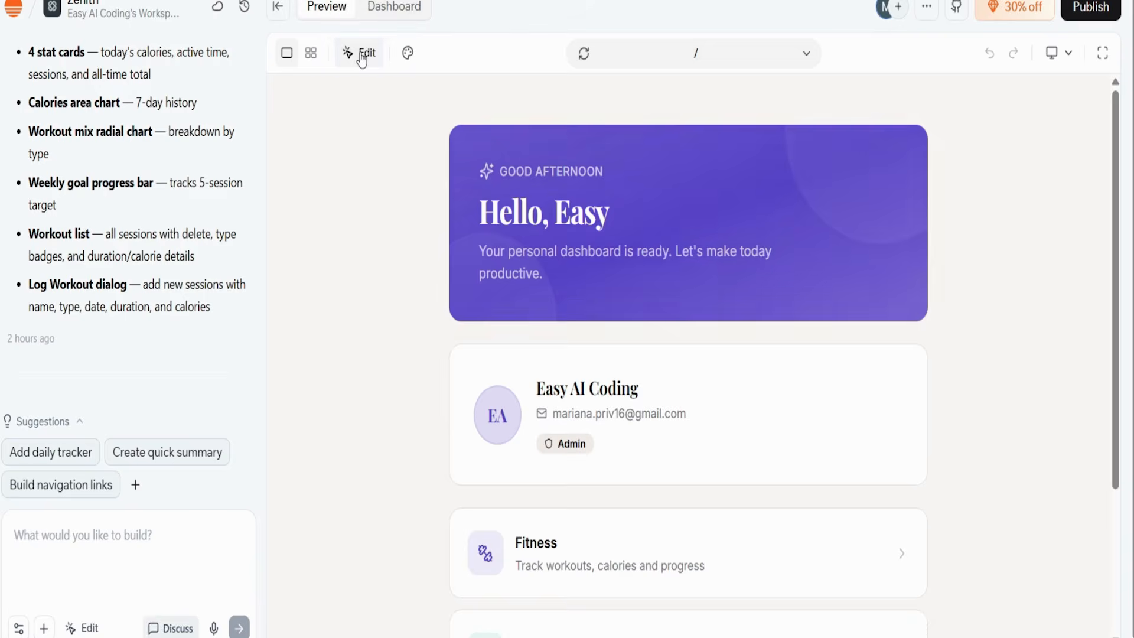
click(774, 140)
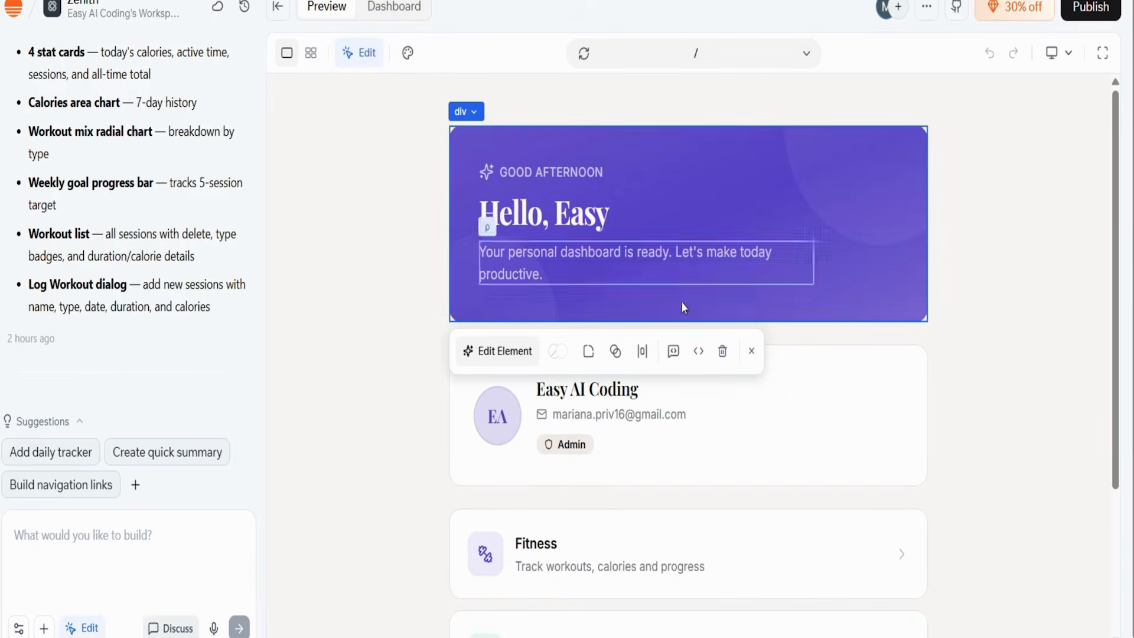
click(922, 387)
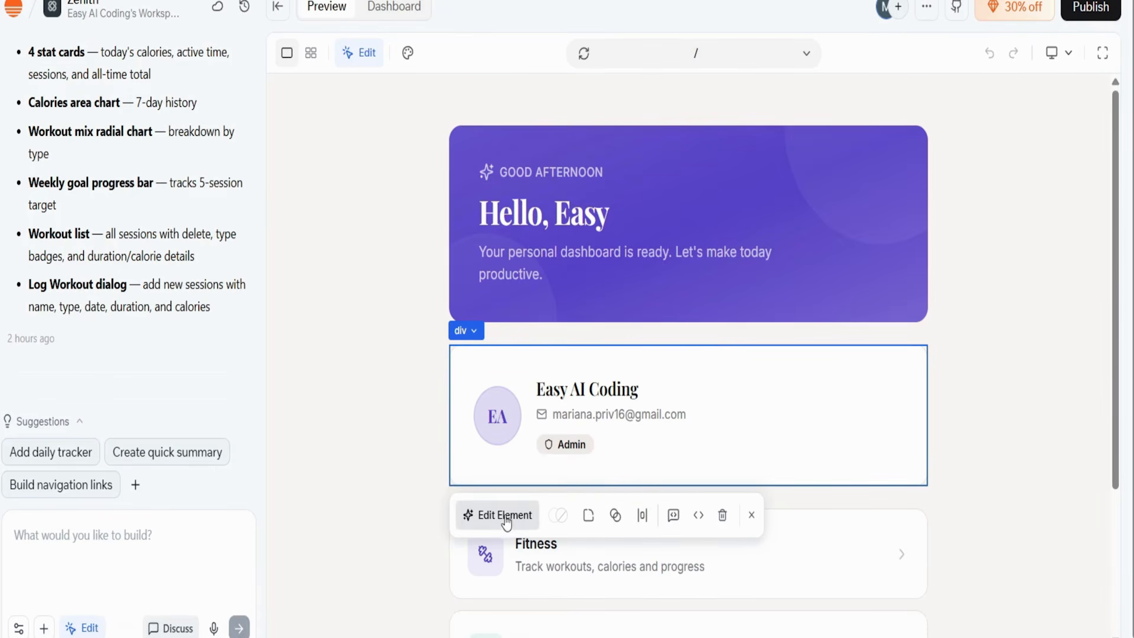
click(405, 389)
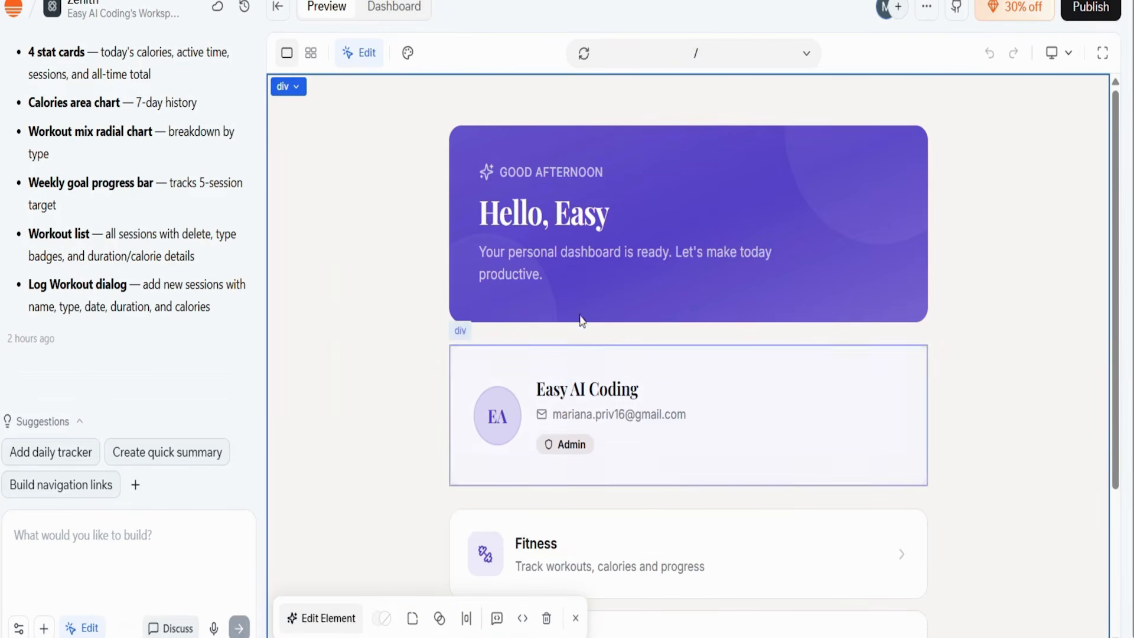
Review the theme's colors and fonts, and leave visual editing without changing anything.
click(408, 53)
scroll(454, 447, down, 3)
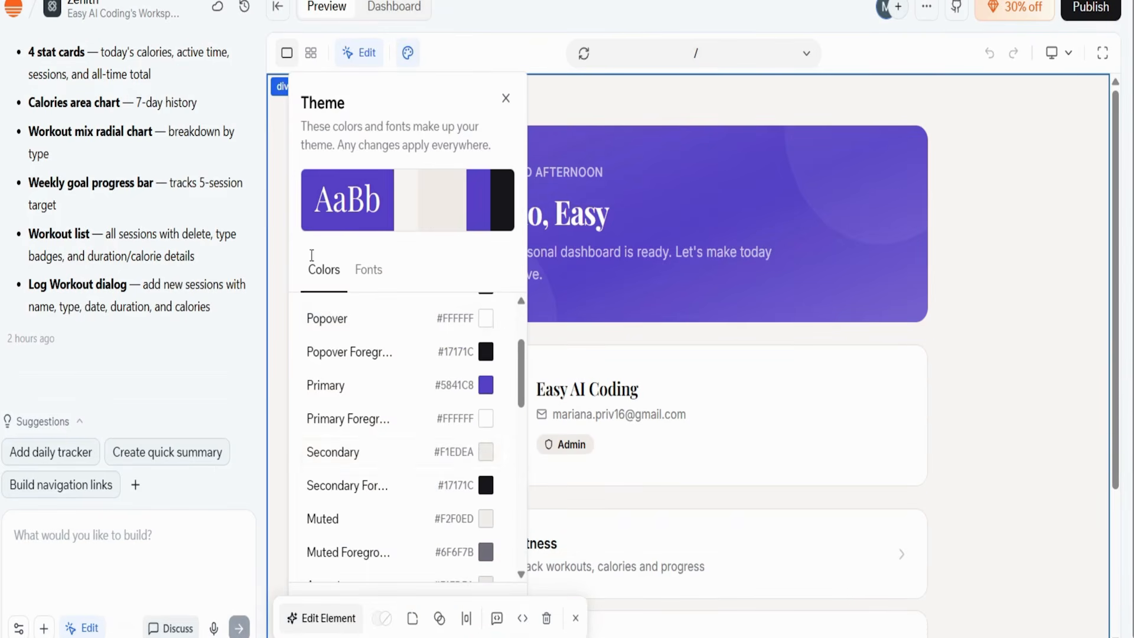
click(366, 274)
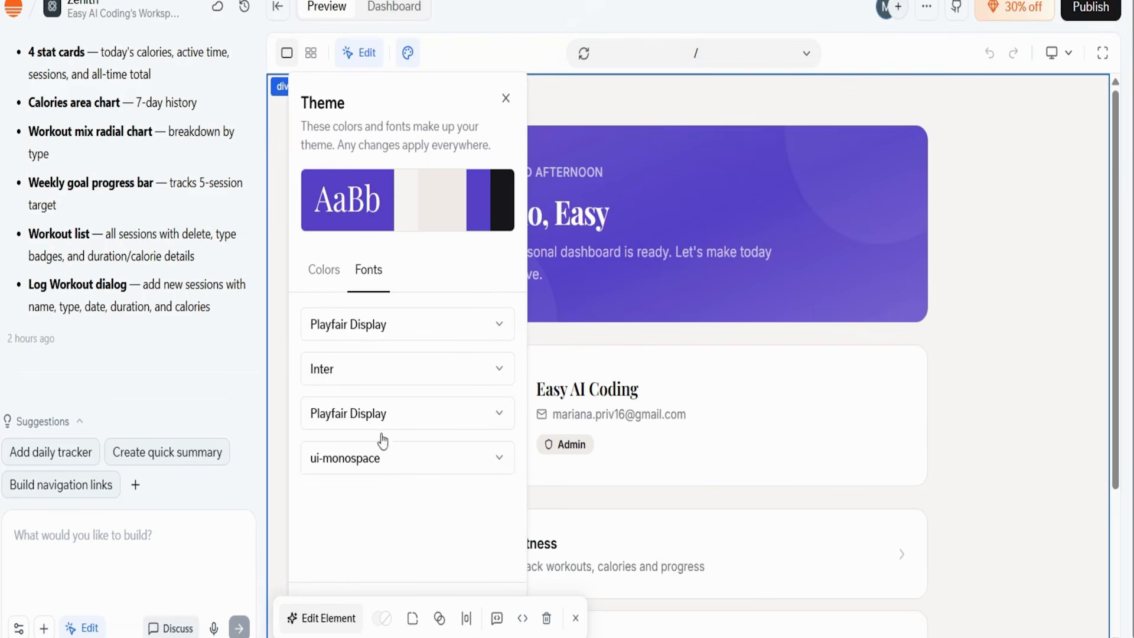
click(506, 97)
click(364, 52)
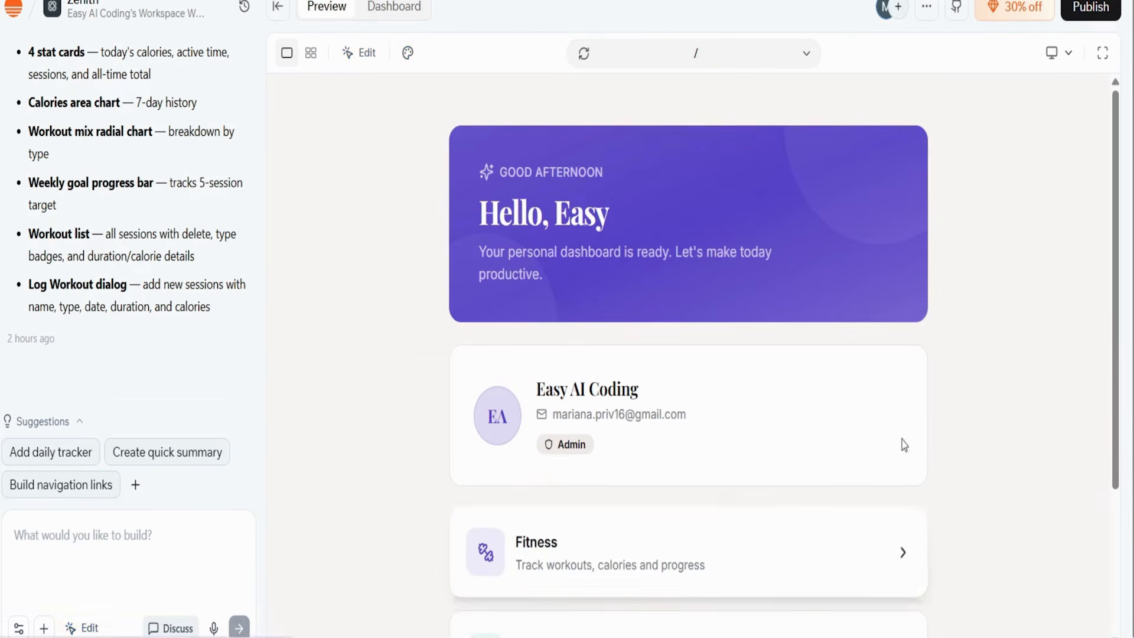
Look over the app dashboard's Overview, Users and Domains pages.
click(404, 8)
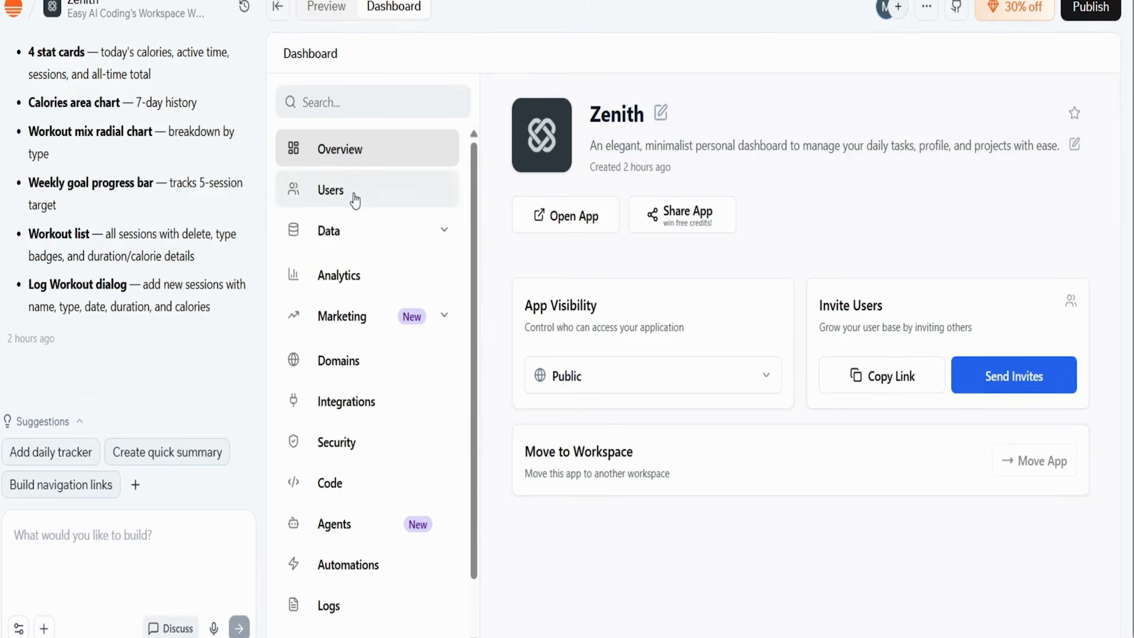
click(384, 194)
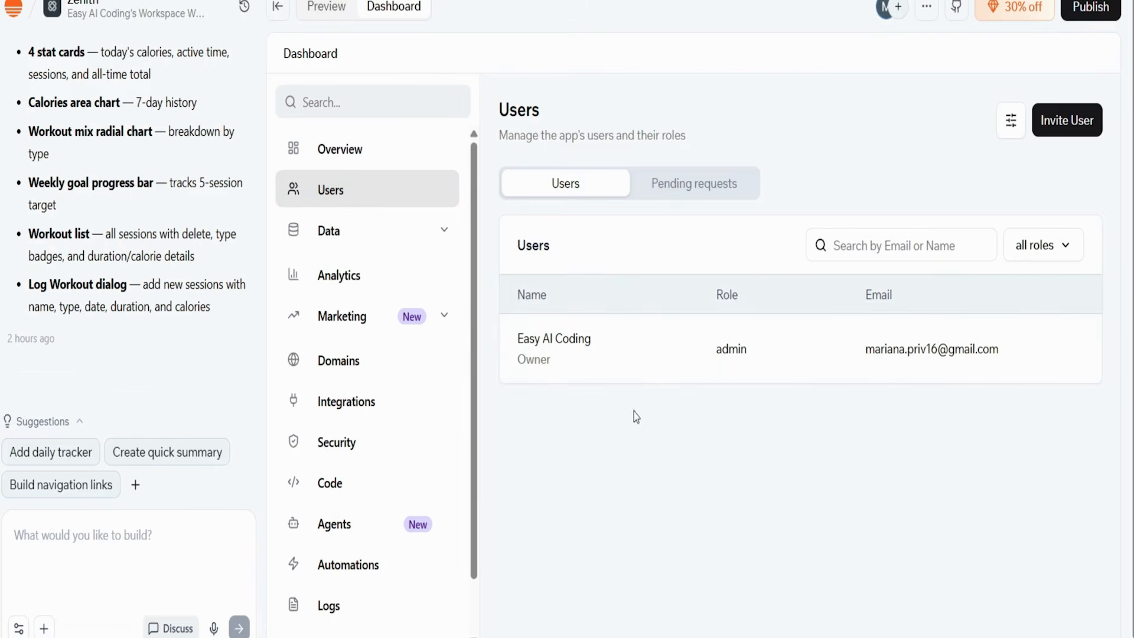
click(438, 362)
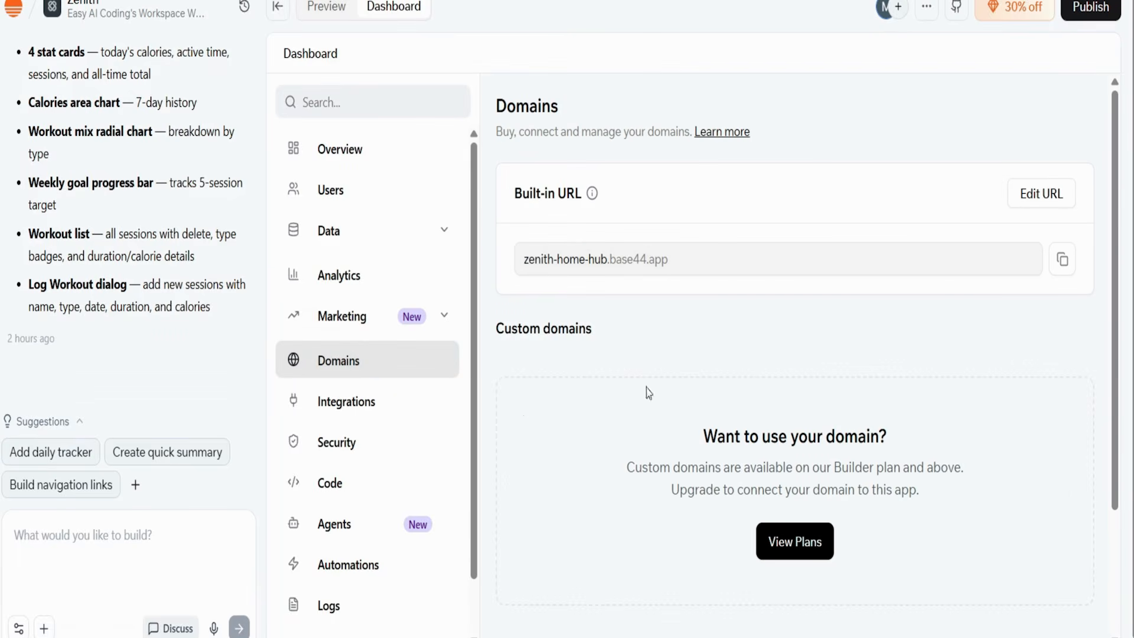
View the Workout data table and the Analytics page in the app's dashboard.
click(350, 237)
click(358, 271)
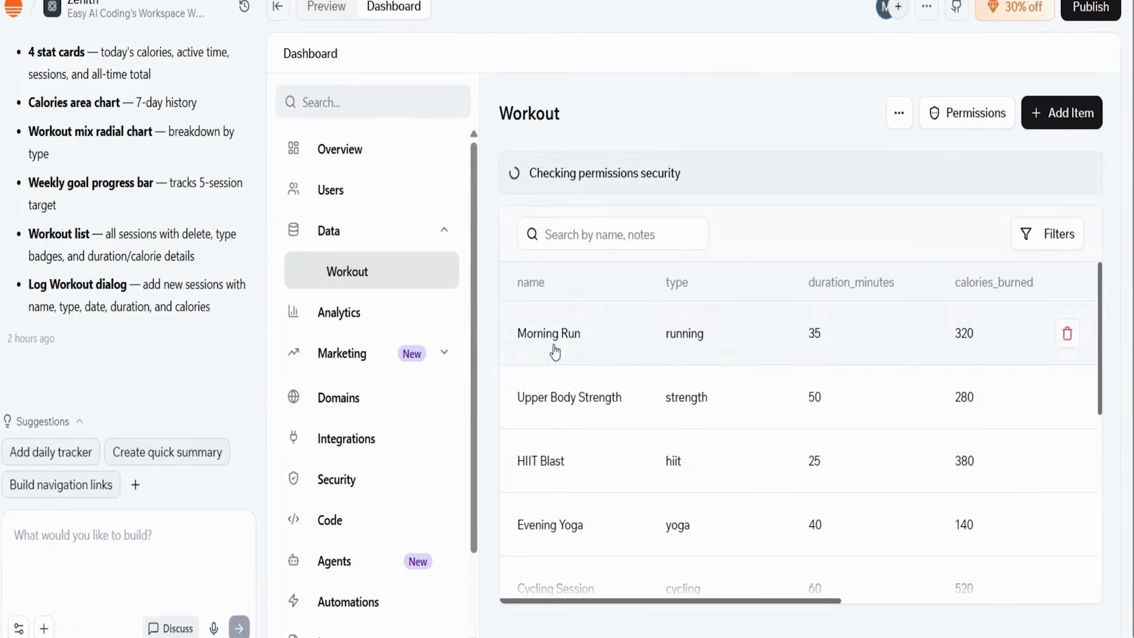
click(350, 315)
scroll(402, 507, down, 2)
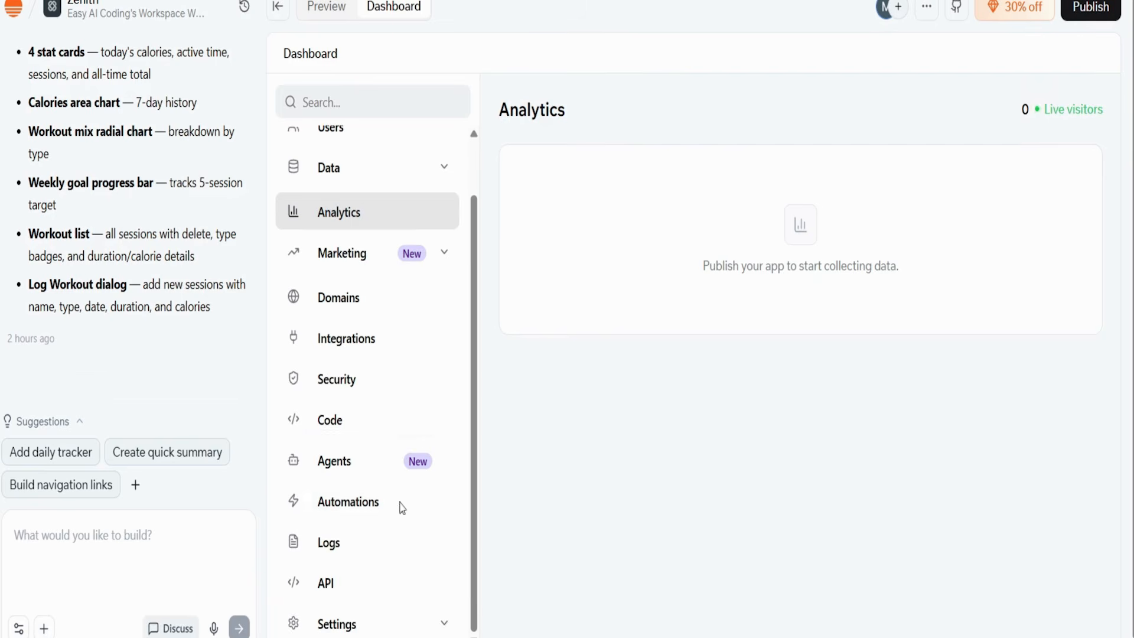
Look at the app's code files, and return to the app preview.
click(322, 422)
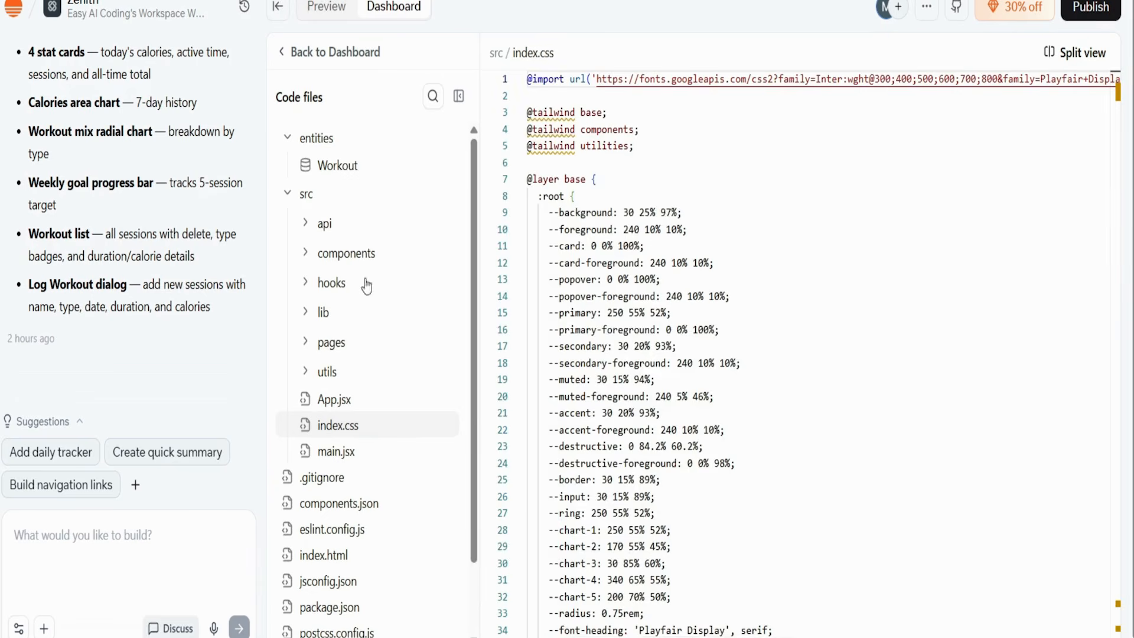
click(301, 54)
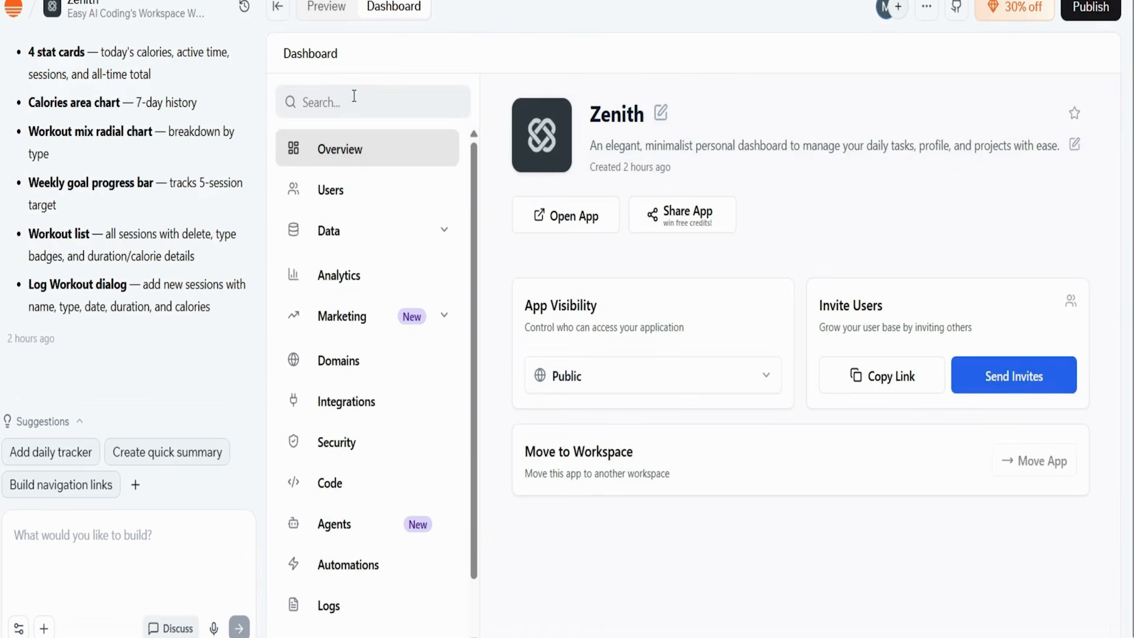
click(328, 7)
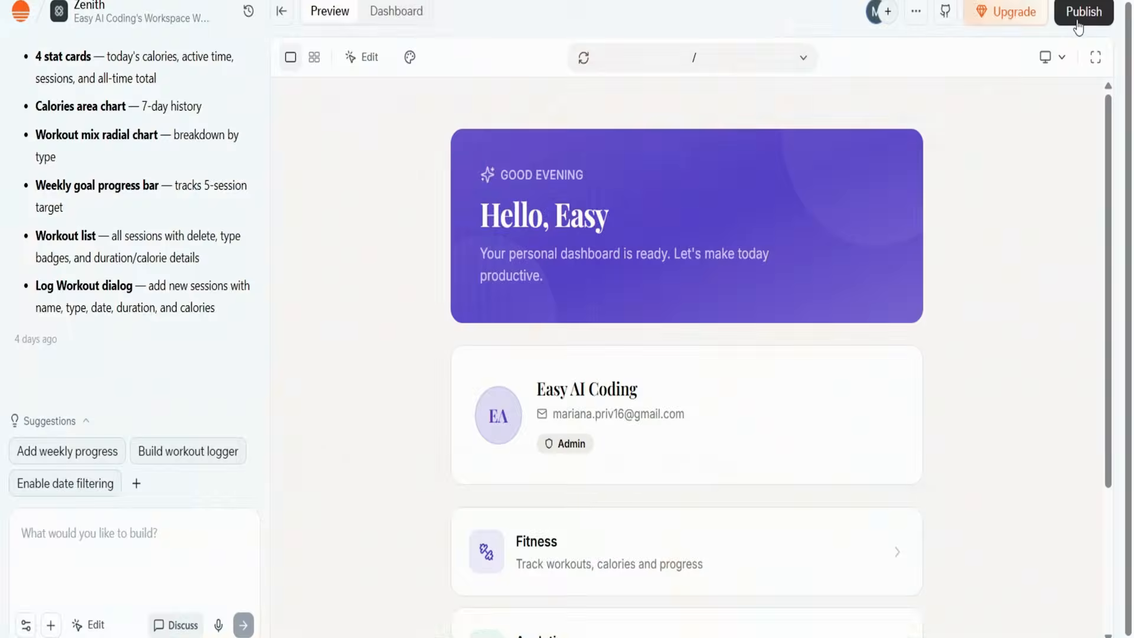
Review the app's publishing options, including the sharing invite roles and the app visibility setting, without publishing.
click(1079, 24)
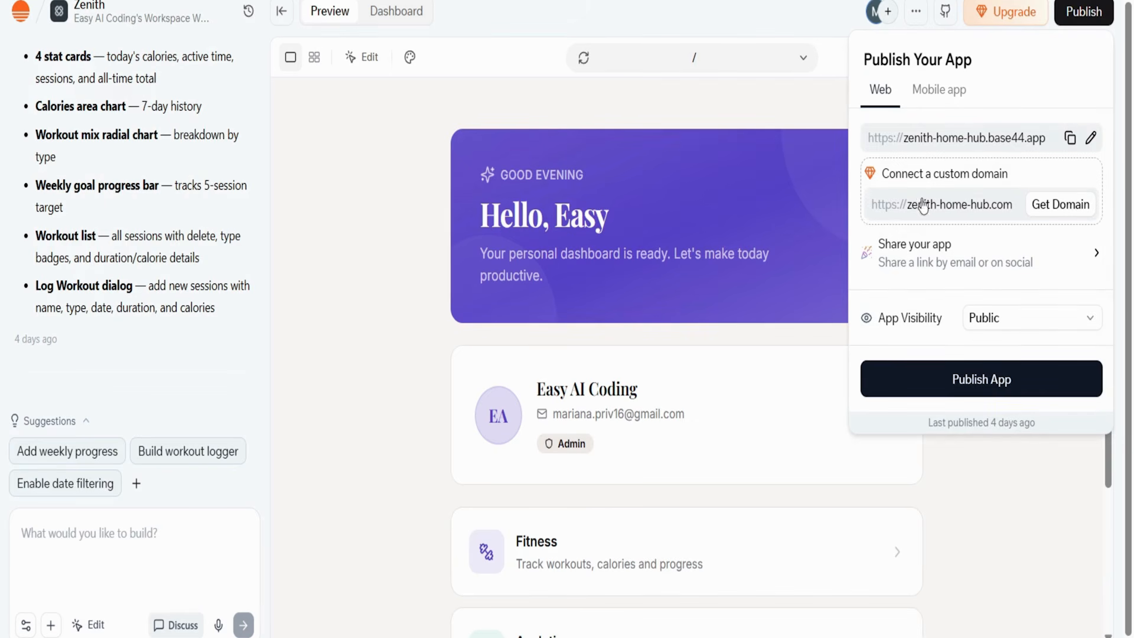
click(1098, 253)
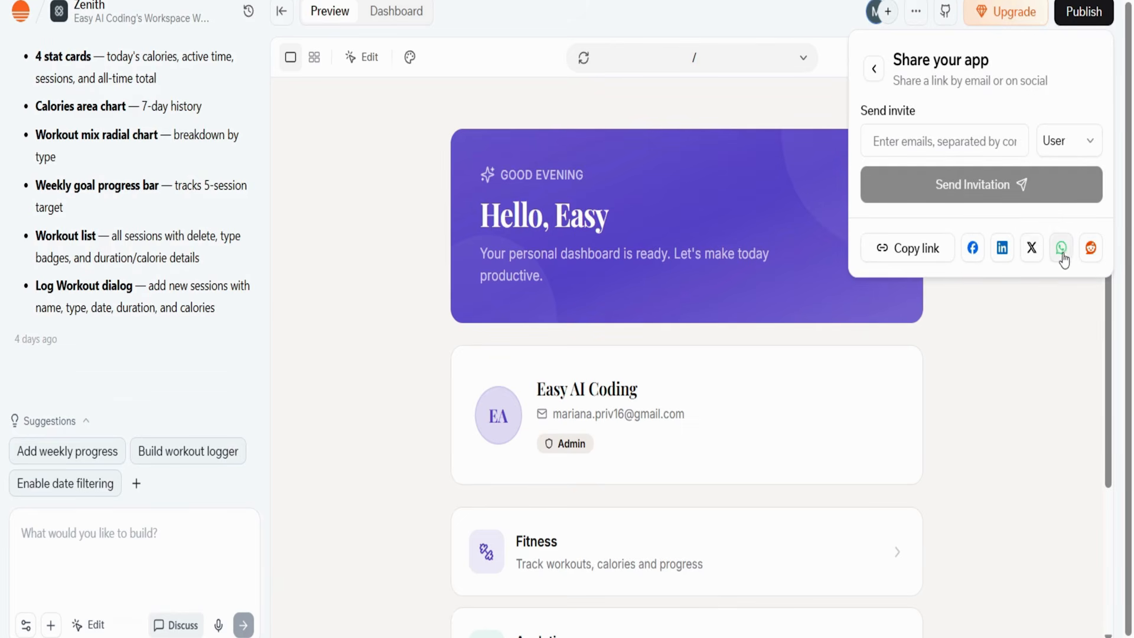
click(1079, 145)
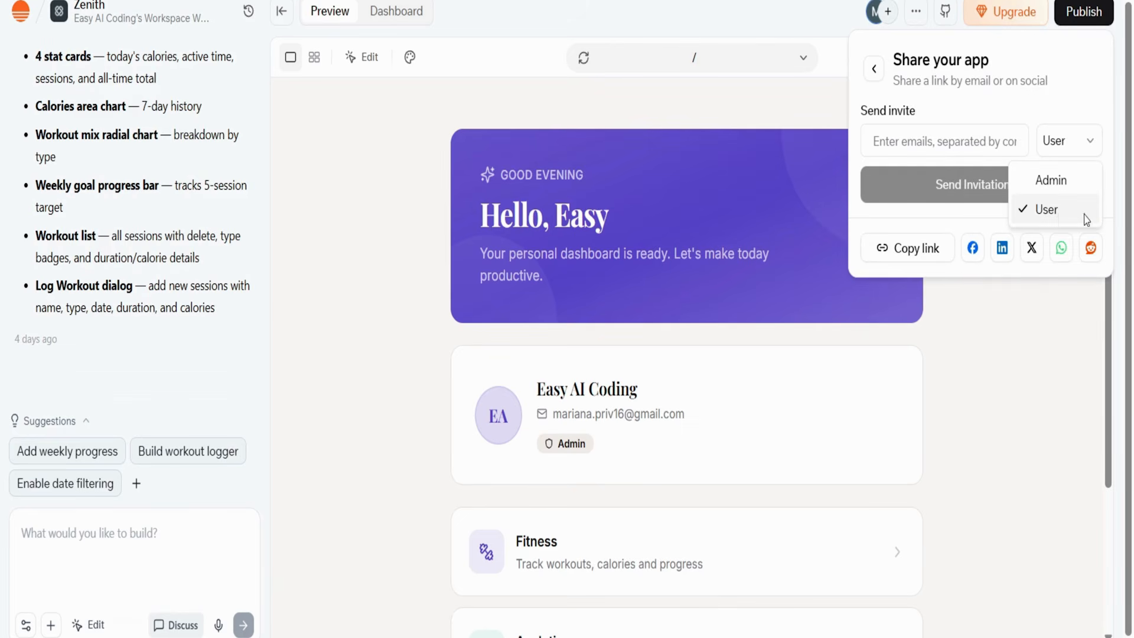
click(1091, 139)
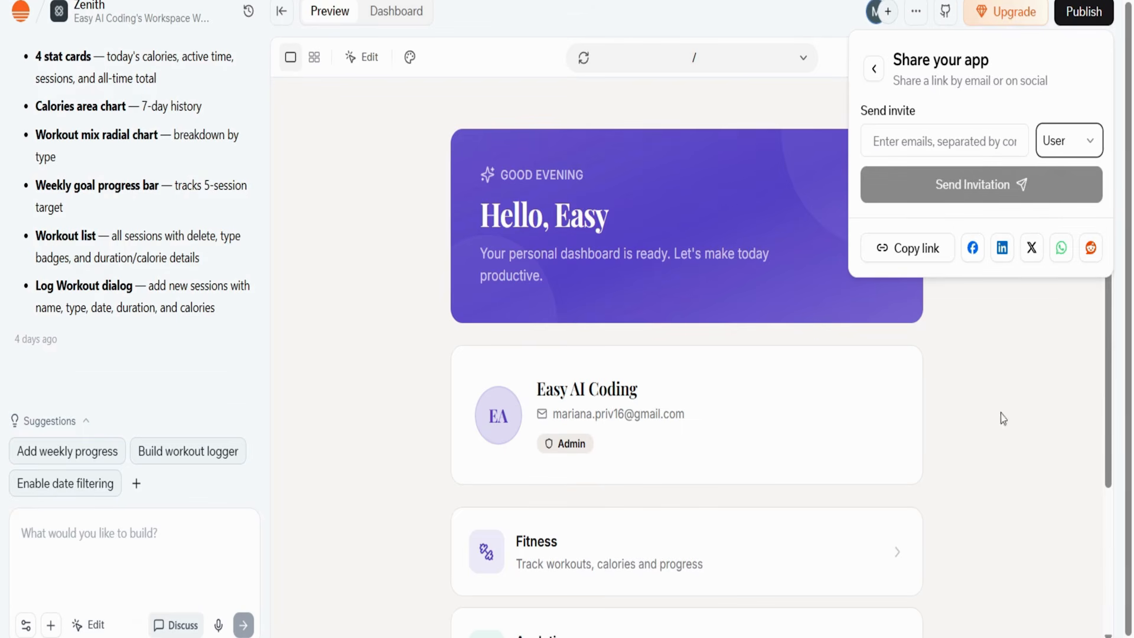
click(875, 70)
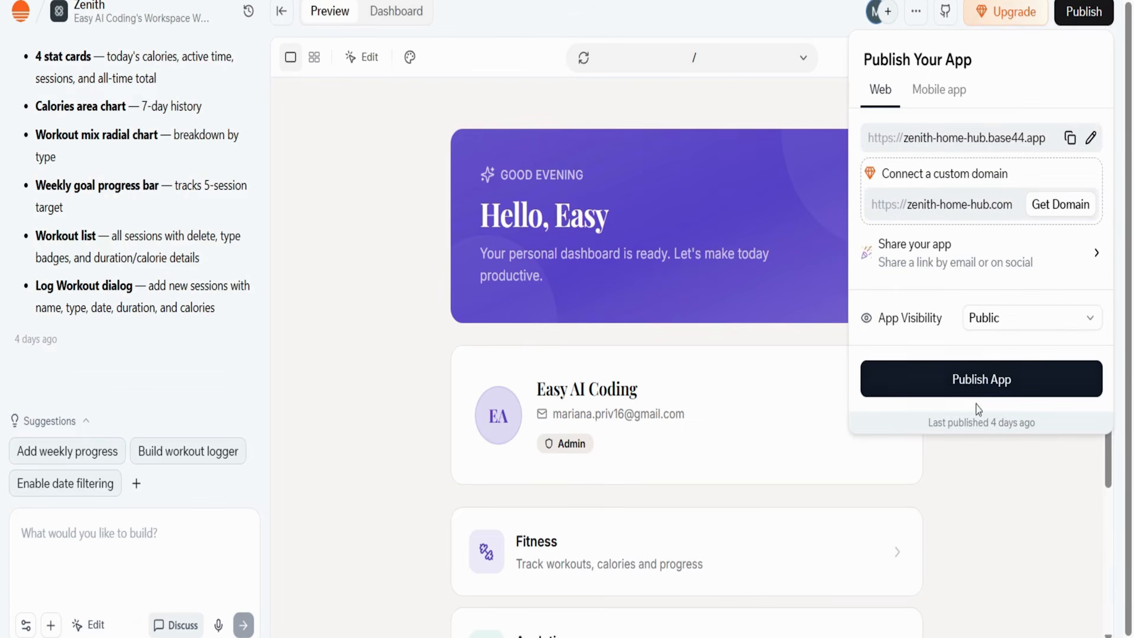
click(1032, 318)
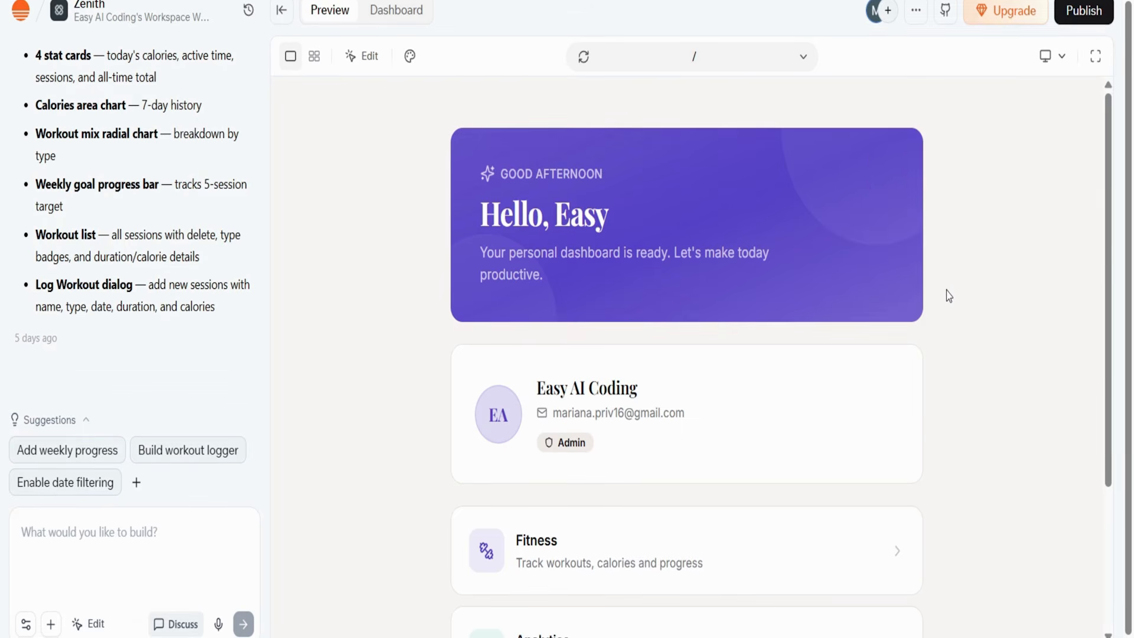
Preview the app in full screen, look through its home page and show the /profile page.
click(1095, 58)
scroll(925, 540, down, 3)
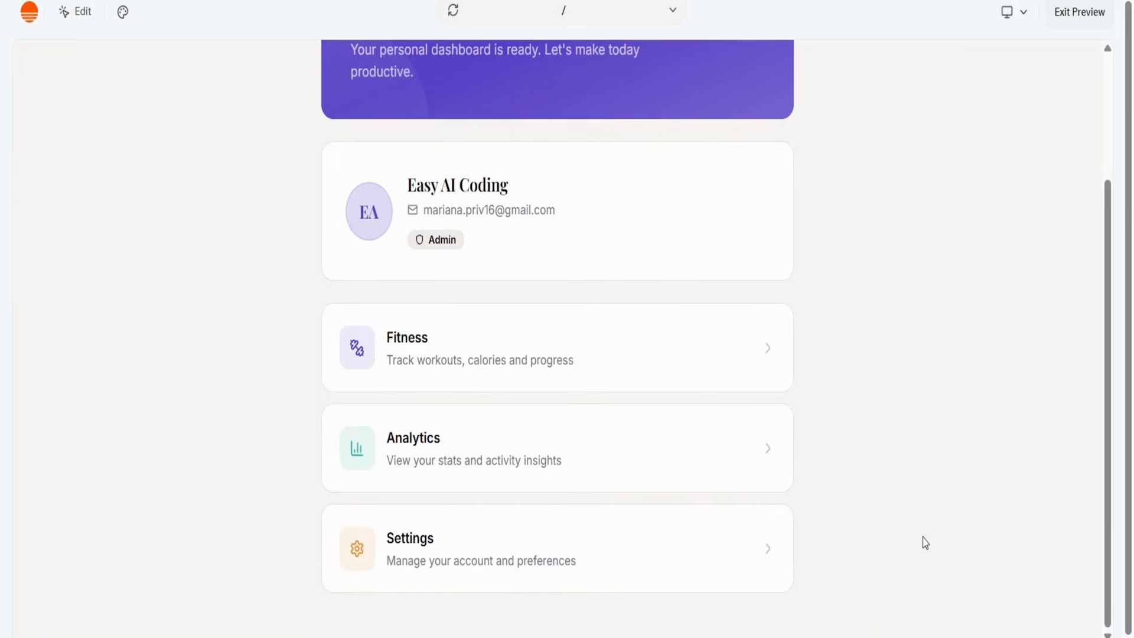
scroll(990, 444, up, 3)
click(582, 10)
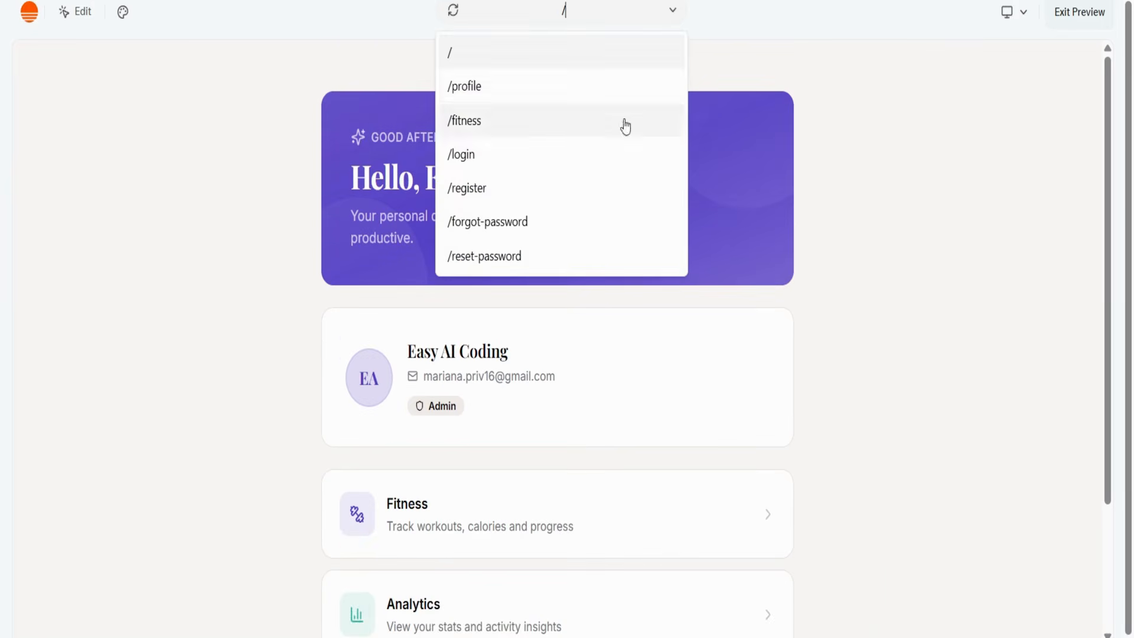
click(492, 87)
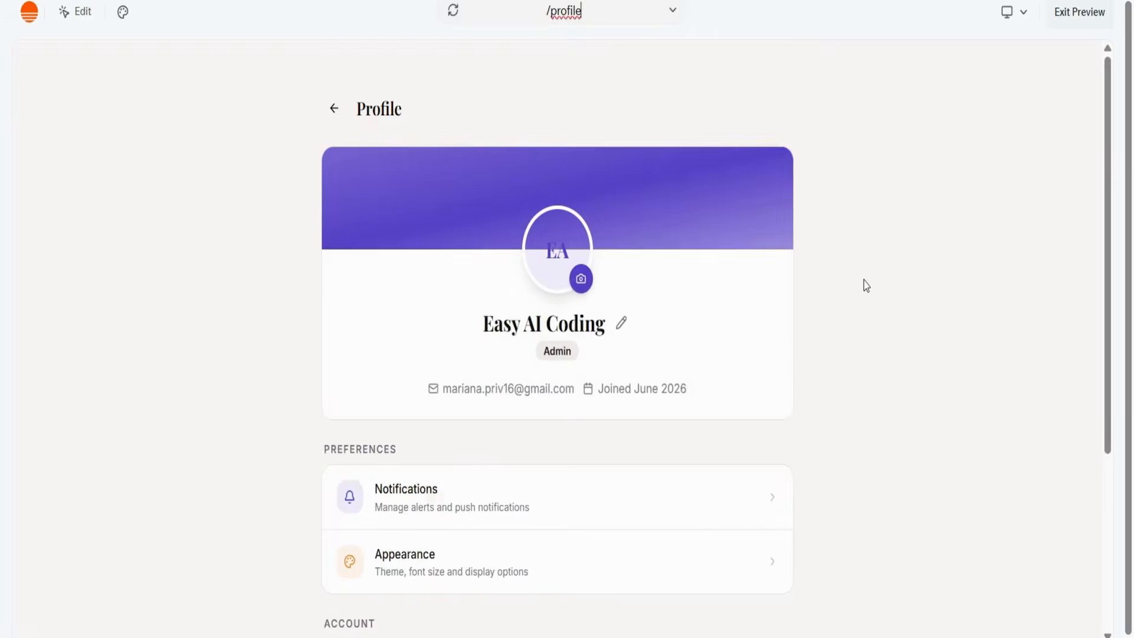
Look through the app's /profile page, and show the /login page in the preview.
scroll(691, 118, down, 2)
scroll(699, 624, down, 3)
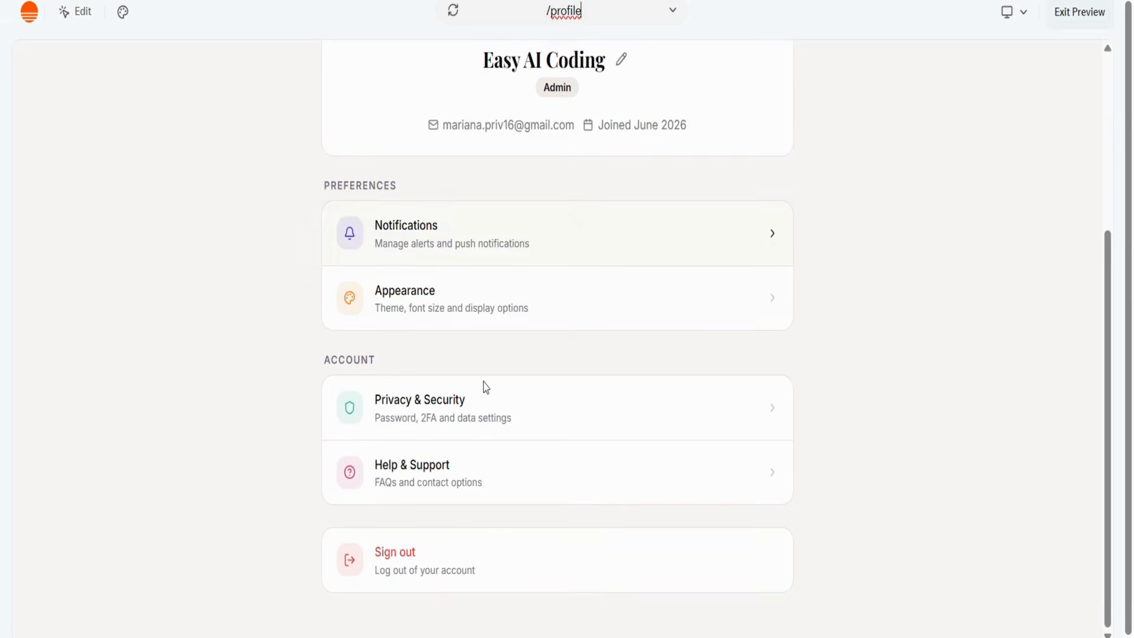
scroll(812, 344, up, 5)
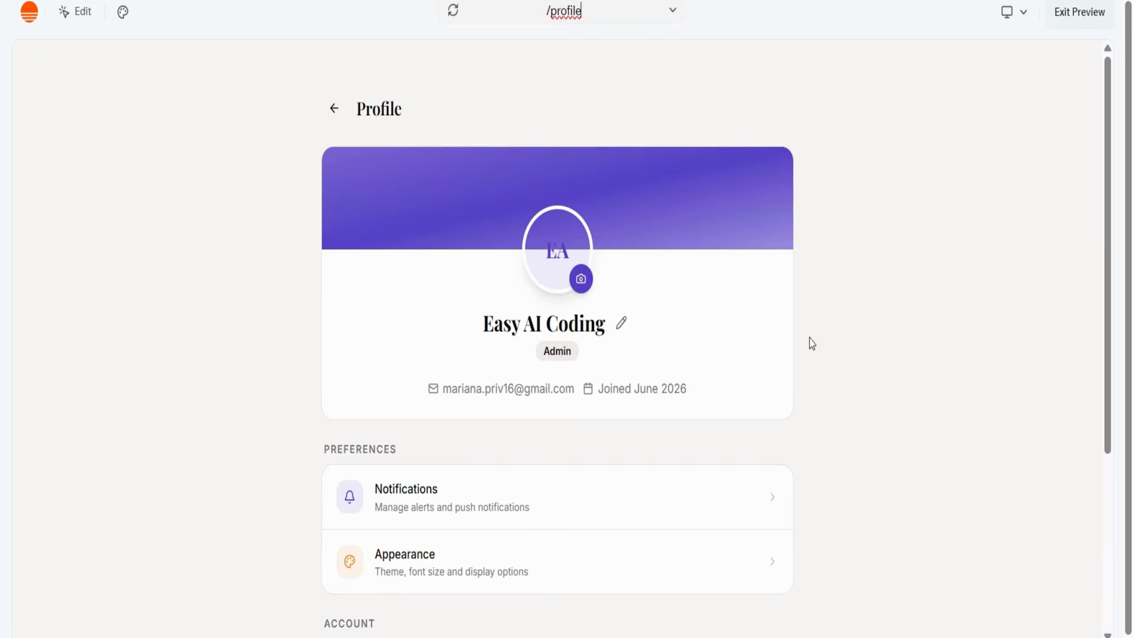
click(673, 12)
click(537, 161)
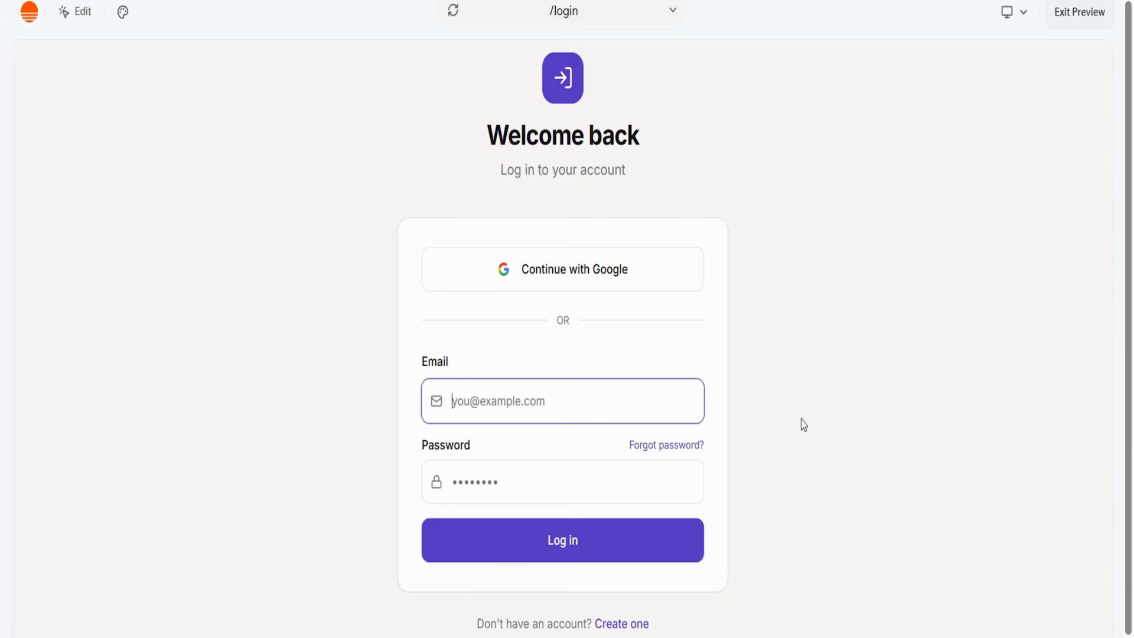
Switch the preview to the Tablet size and show the /profile page in it.
click(1023, 12)
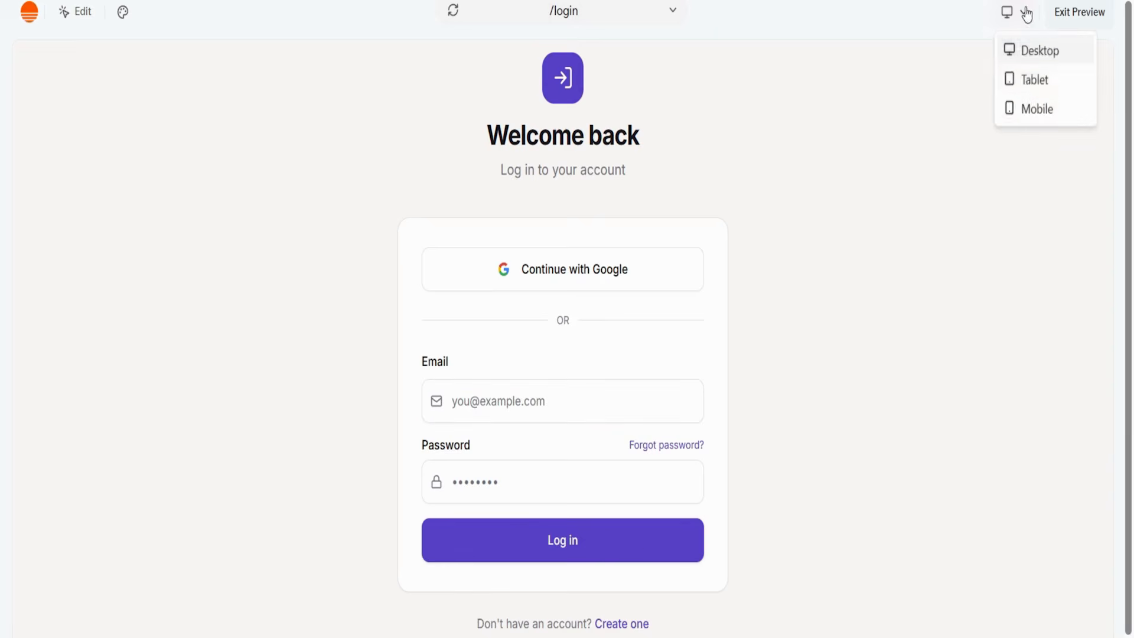
click(1027, 84)
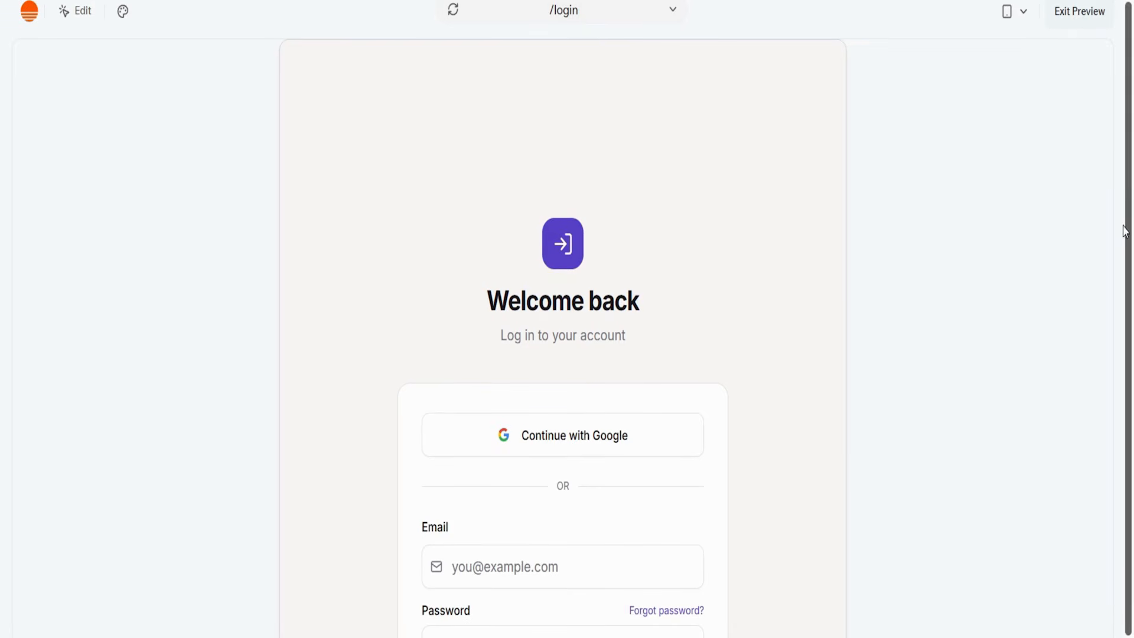
click(673, 10)
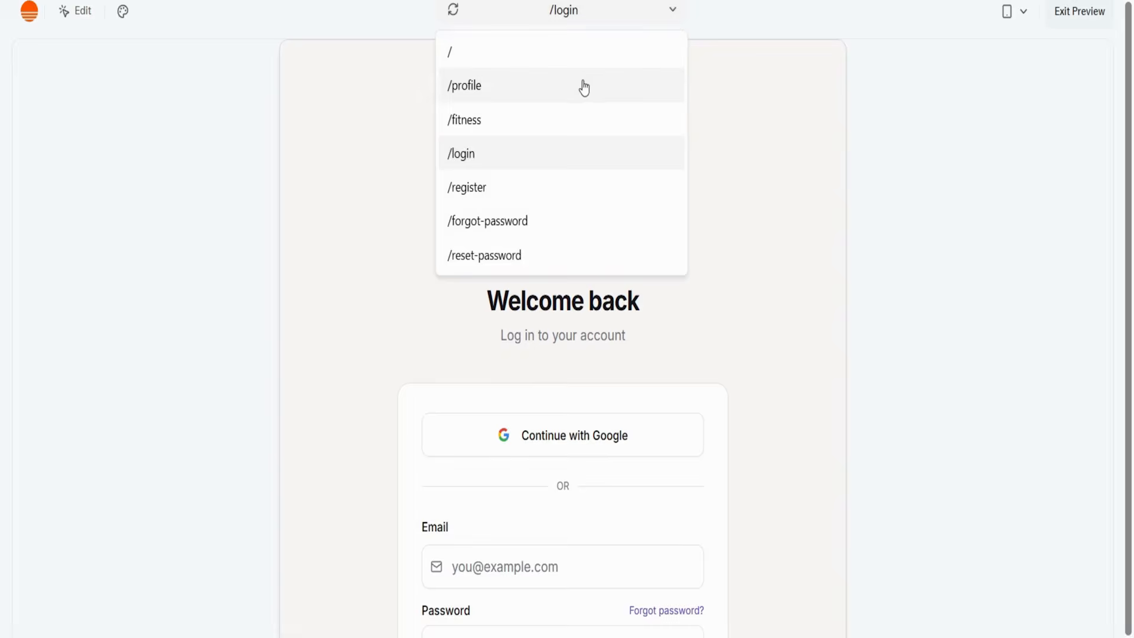
click(583, 83)
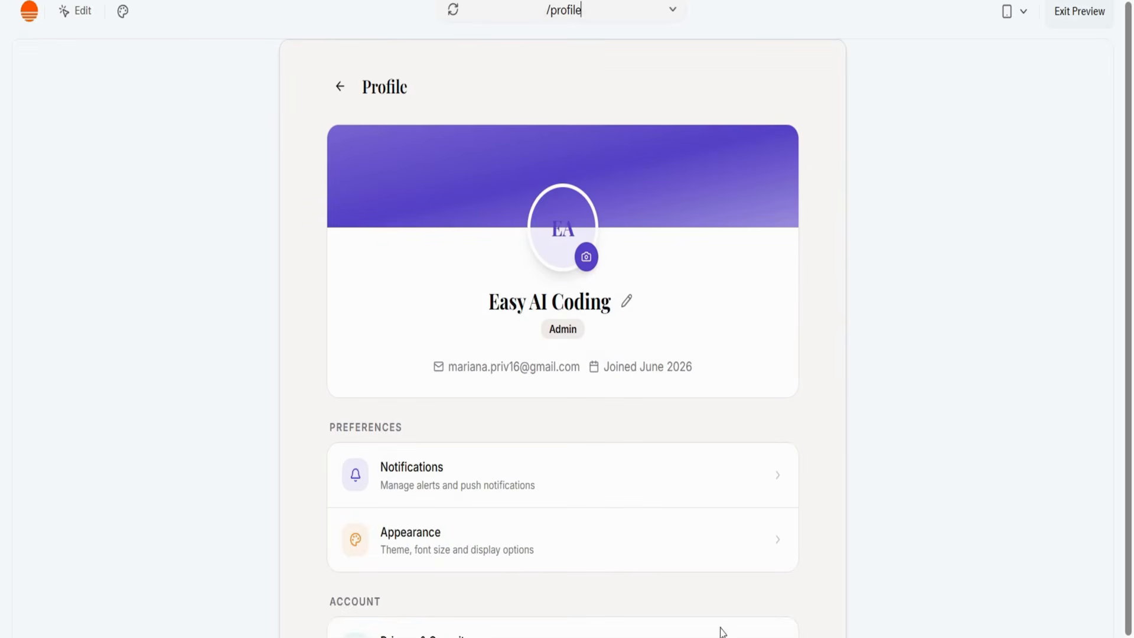
Go back from the profile to the app's home screen, view the Fitness page and return from it.
click(341, 87)
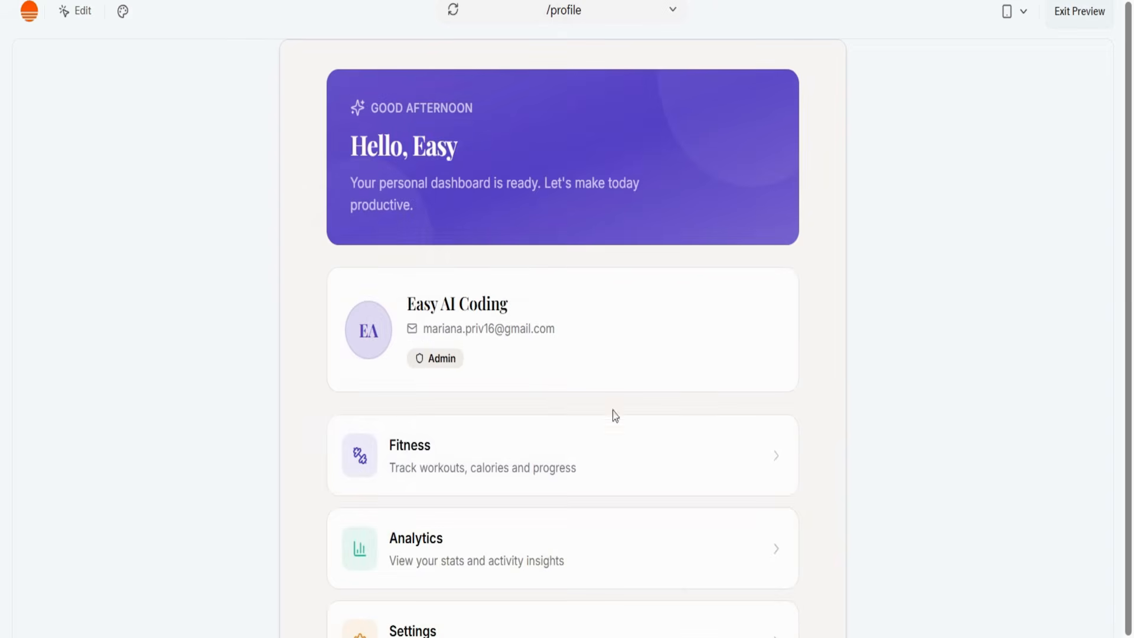
click(621, 476)
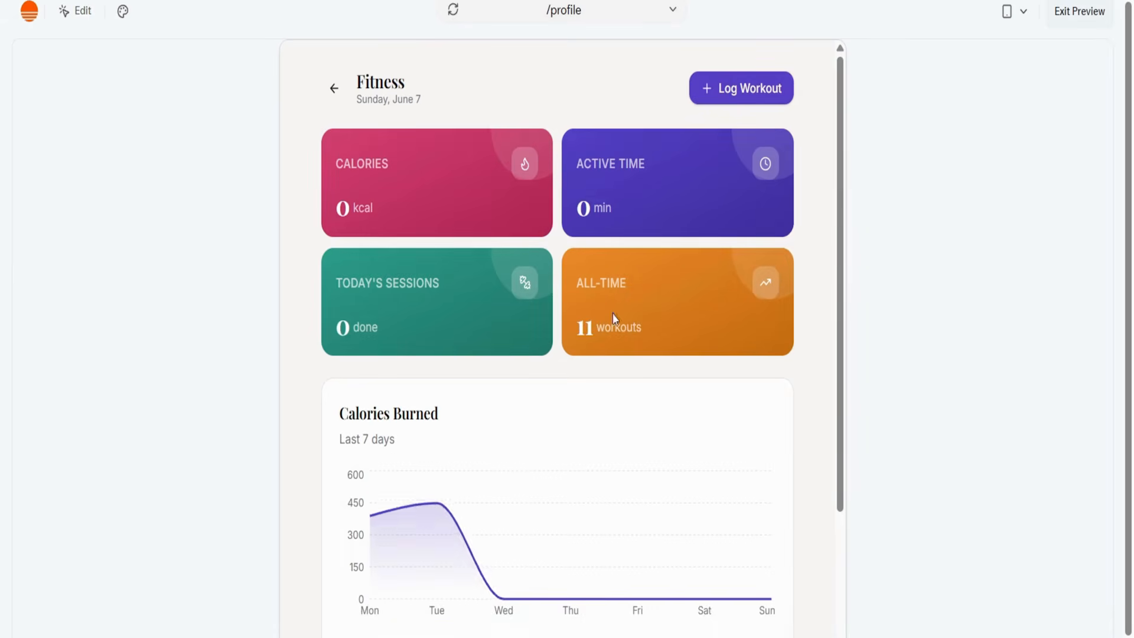
click(335, 89)
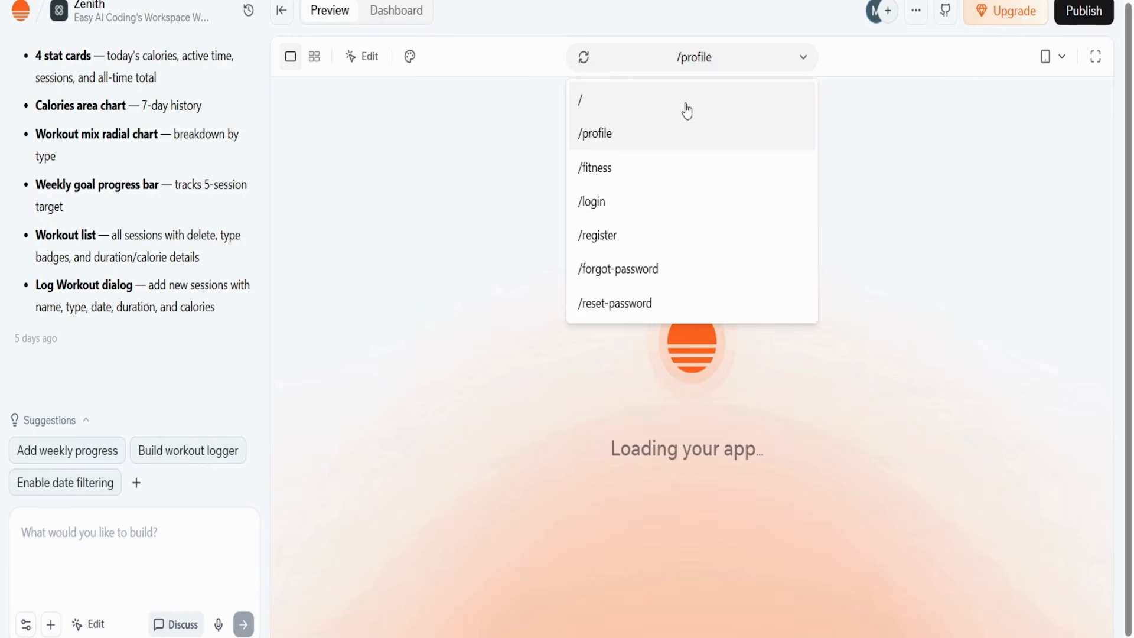
Show the app's / page at the Desktop preview size and look through it.
click(684, 106)
click(1062, 58)
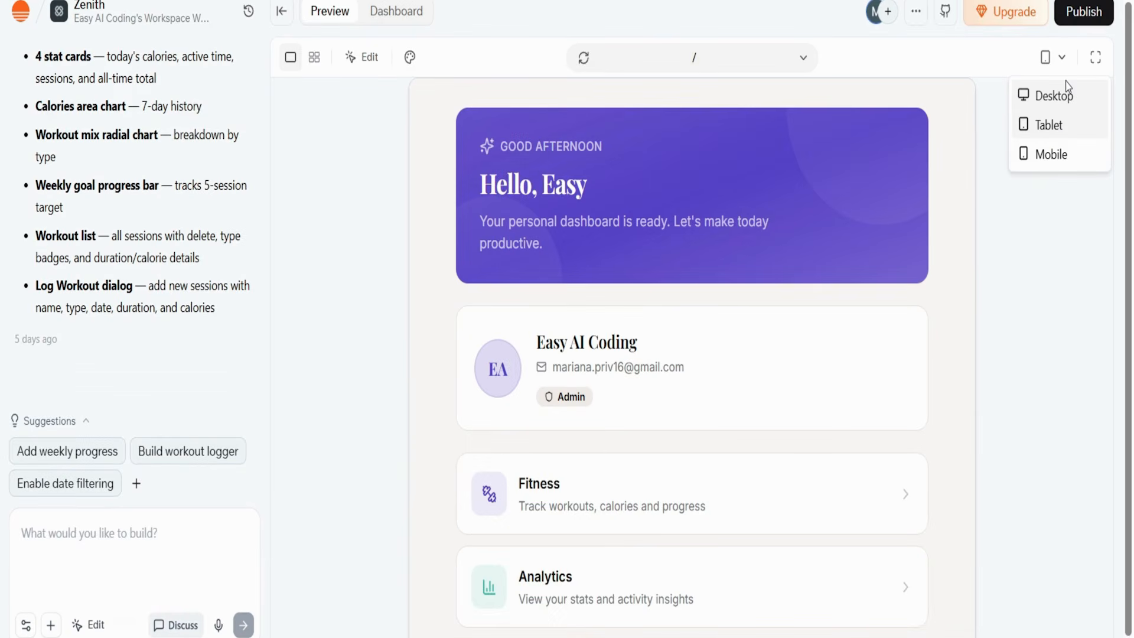
click(964, 206)
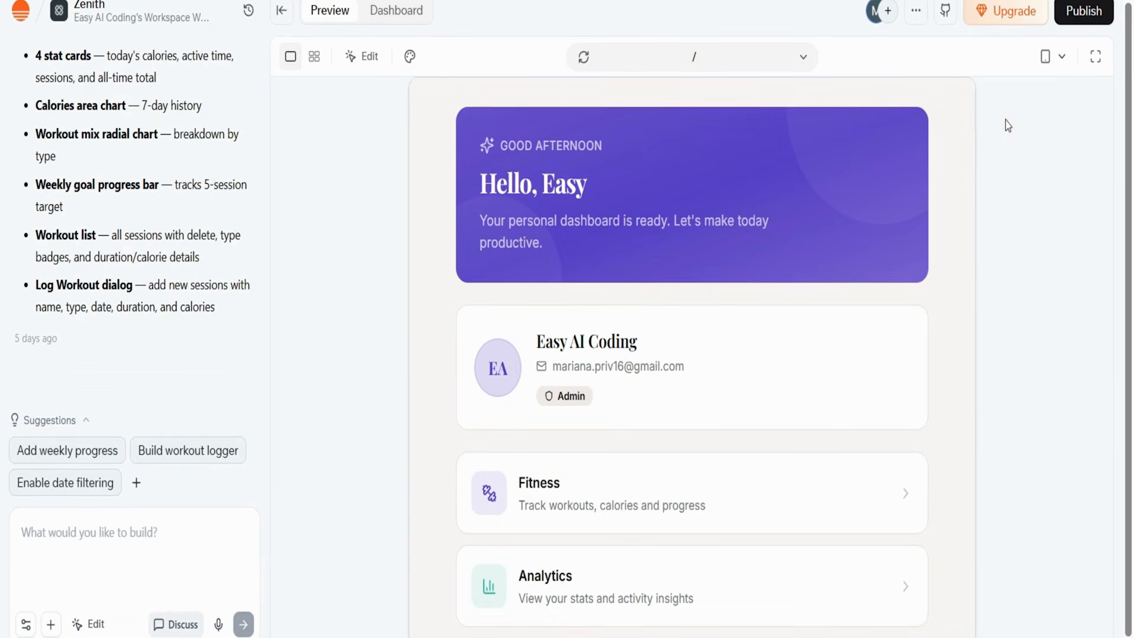
click(1062, 58)
click(1054, 95)
scroll(1068, 412, down, 3)
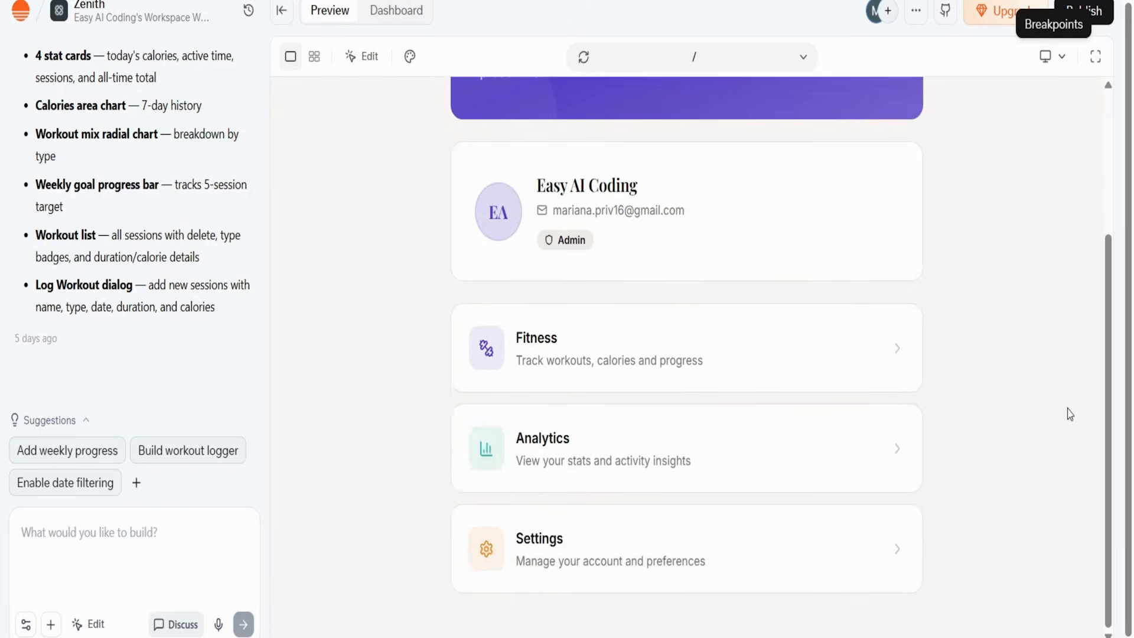
scroll(1067, 396, up, 3)
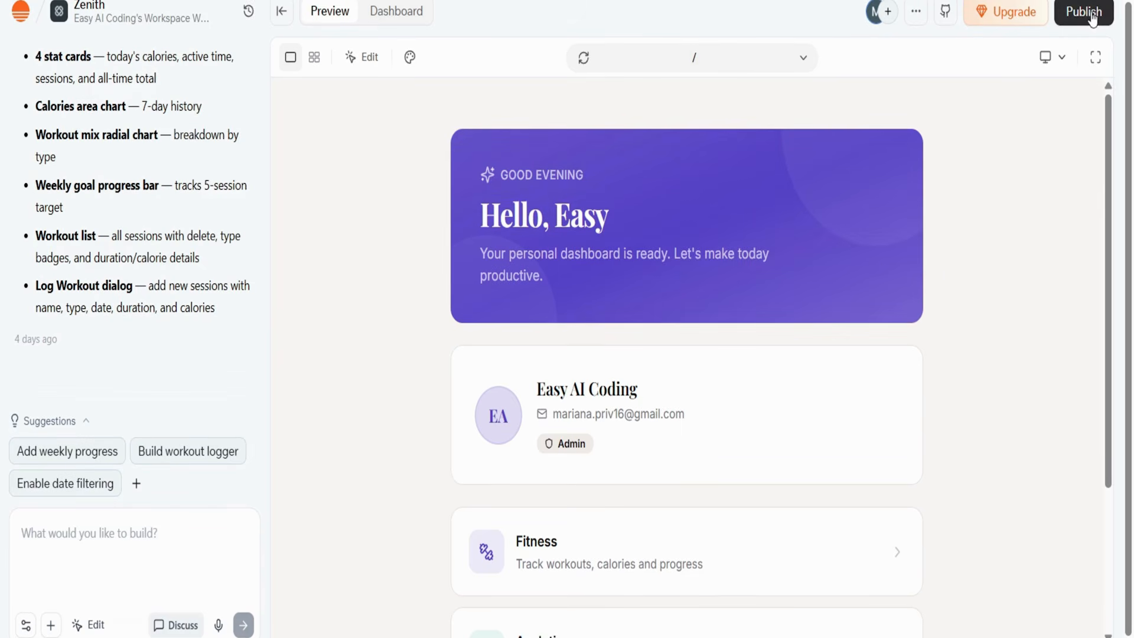
Review the app's web publishing options and the invite roles for sharing it, without publishing or inviting anyone.
click(1081, 26)
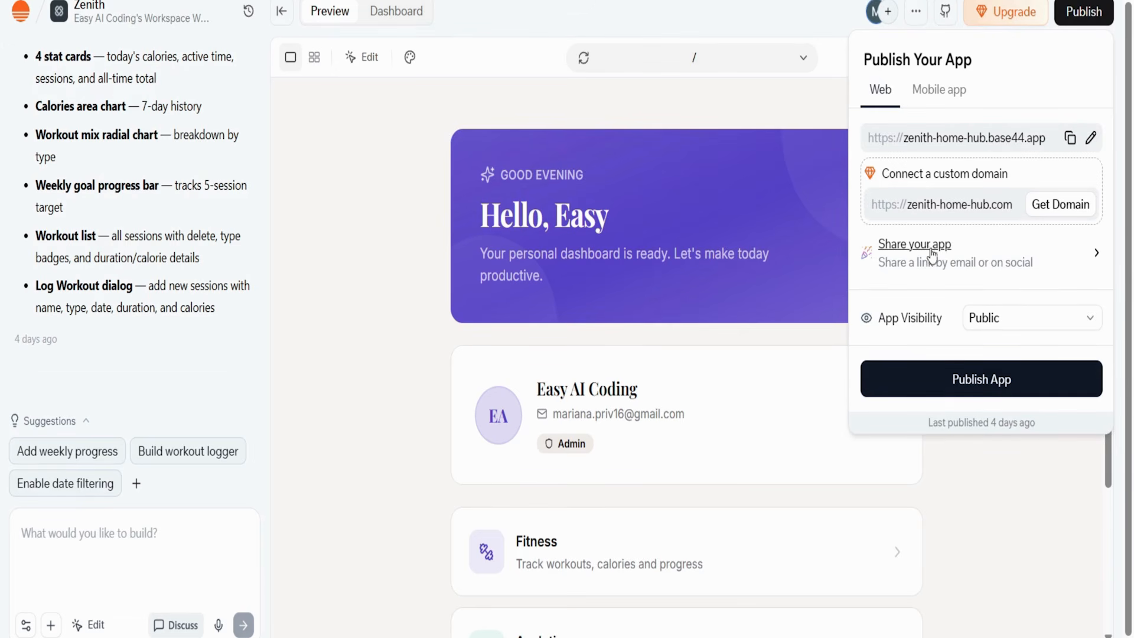
click(1096, 254)
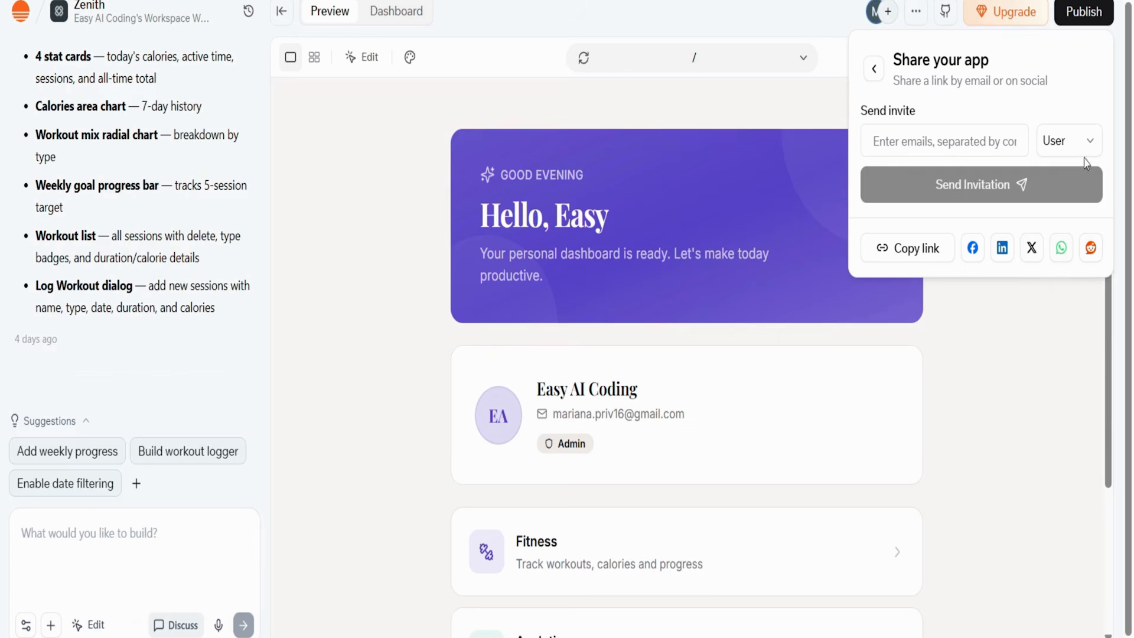
click(1072, 141)
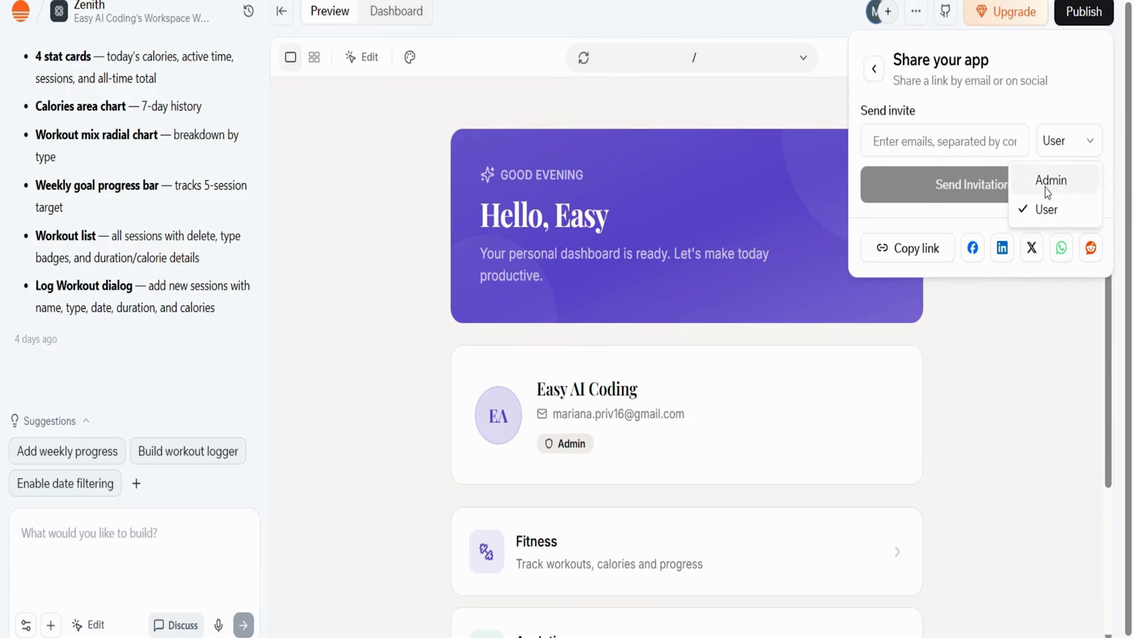
click(1090, 140)
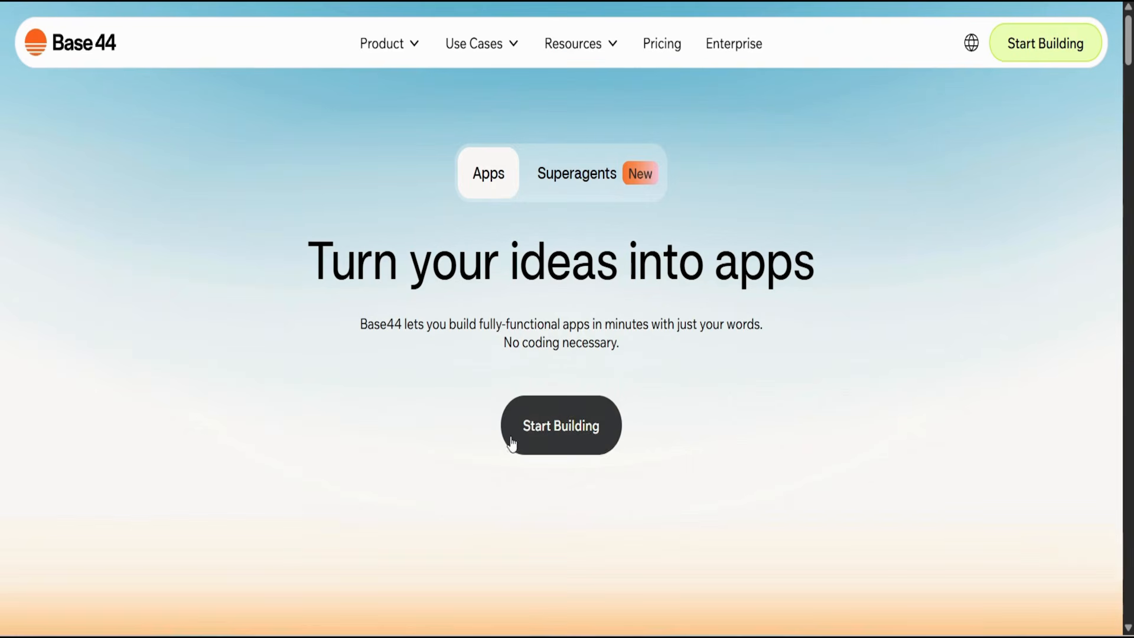
Start building from the Base44 website and view the list of all apps in the workspace.
click(555, 446)
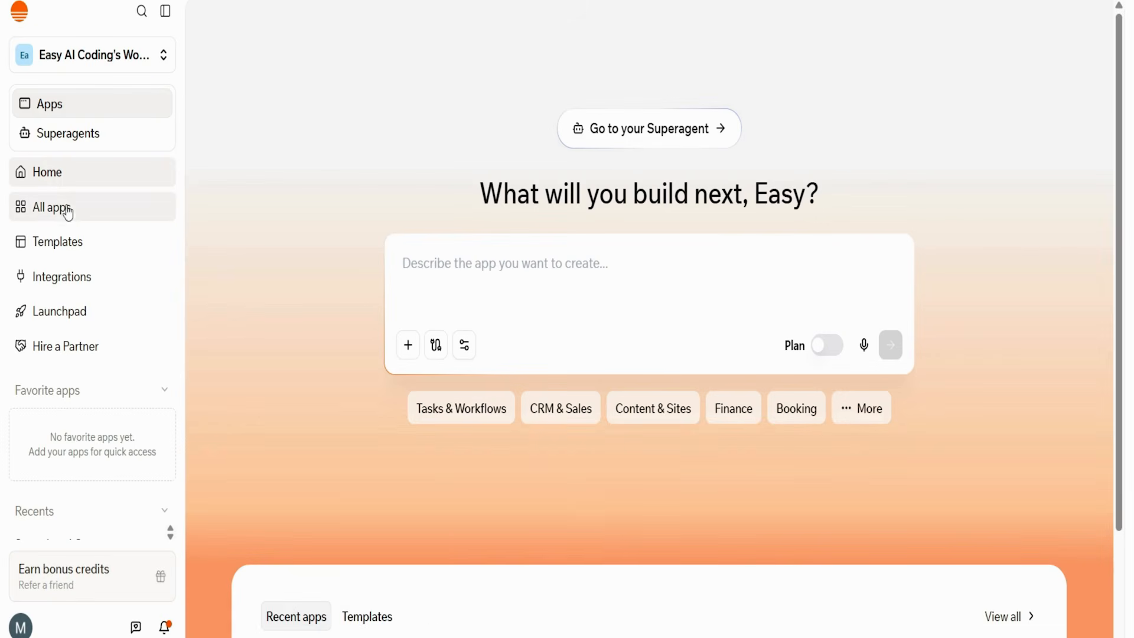
click(95, 209)
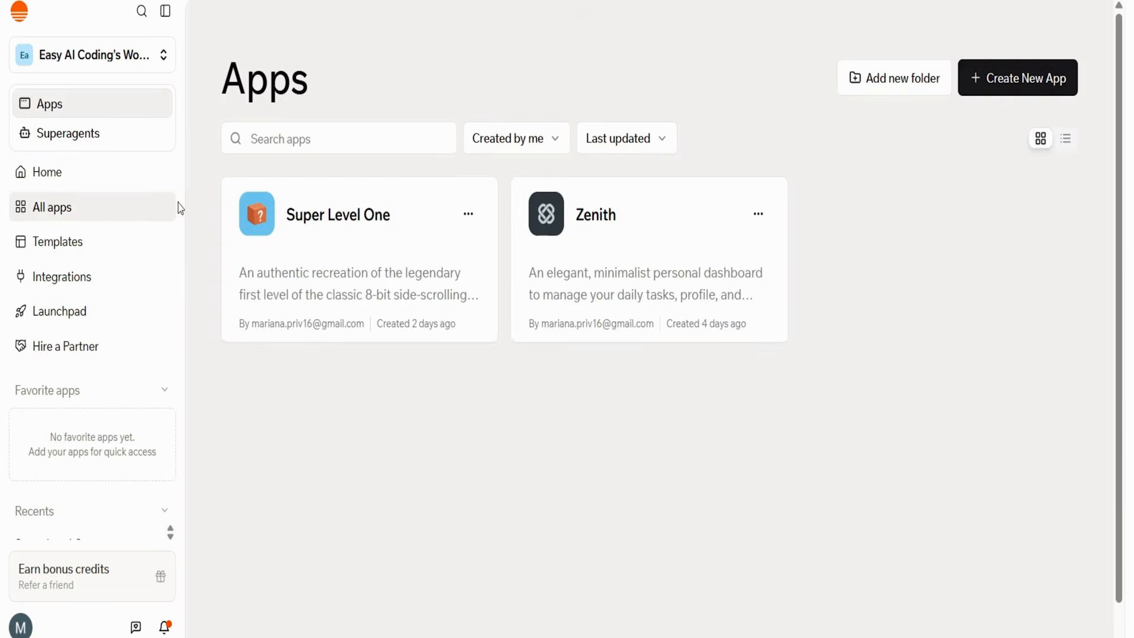
Browse the app templates by the categories Marketing & Sales, Operations, Data & Analytics and Content Generation.
click(109, 243)
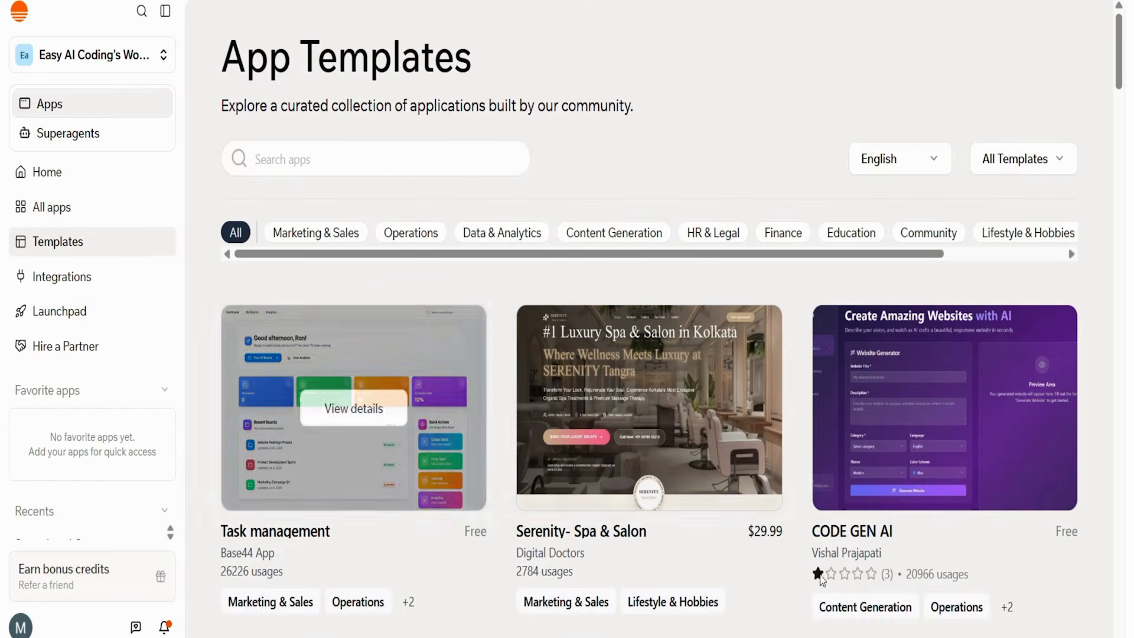
click(324, 234)
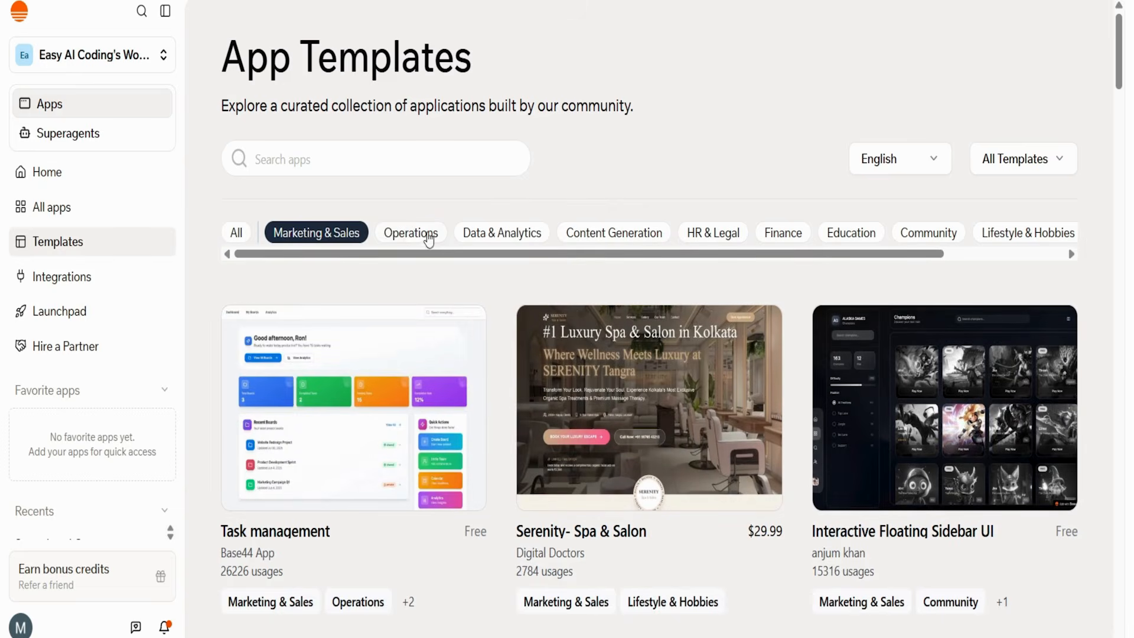
click(429, 238)
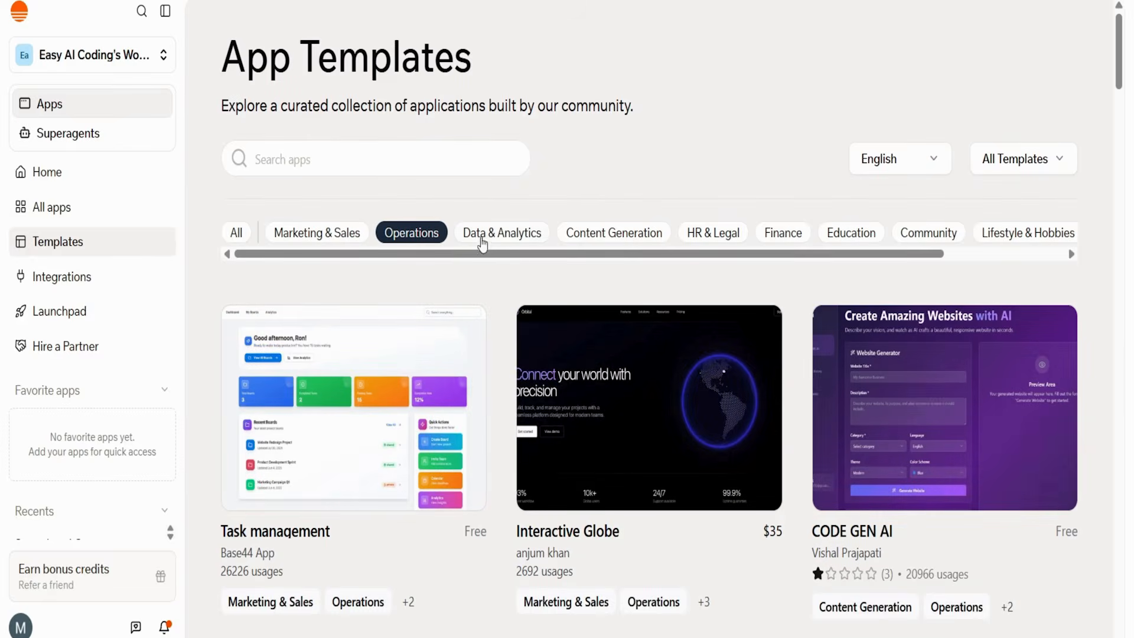
click(483, 240)
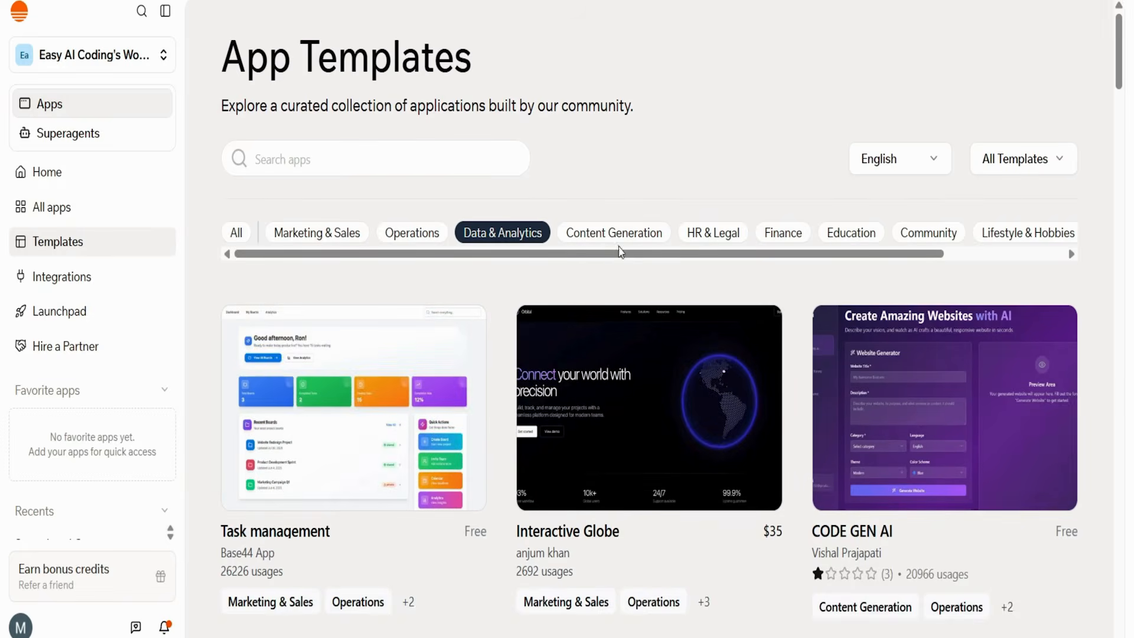
click(617, 234)
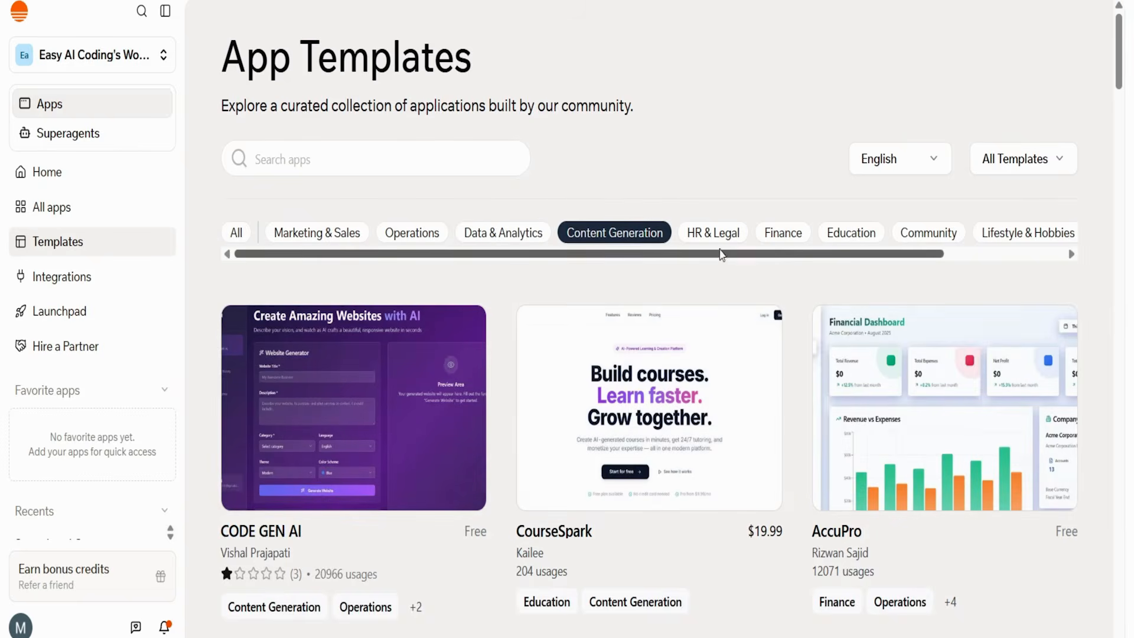
Look through the Games & Entertainment templates, and show the templates of all categories again.
scroll(1026, 233, right, 3)
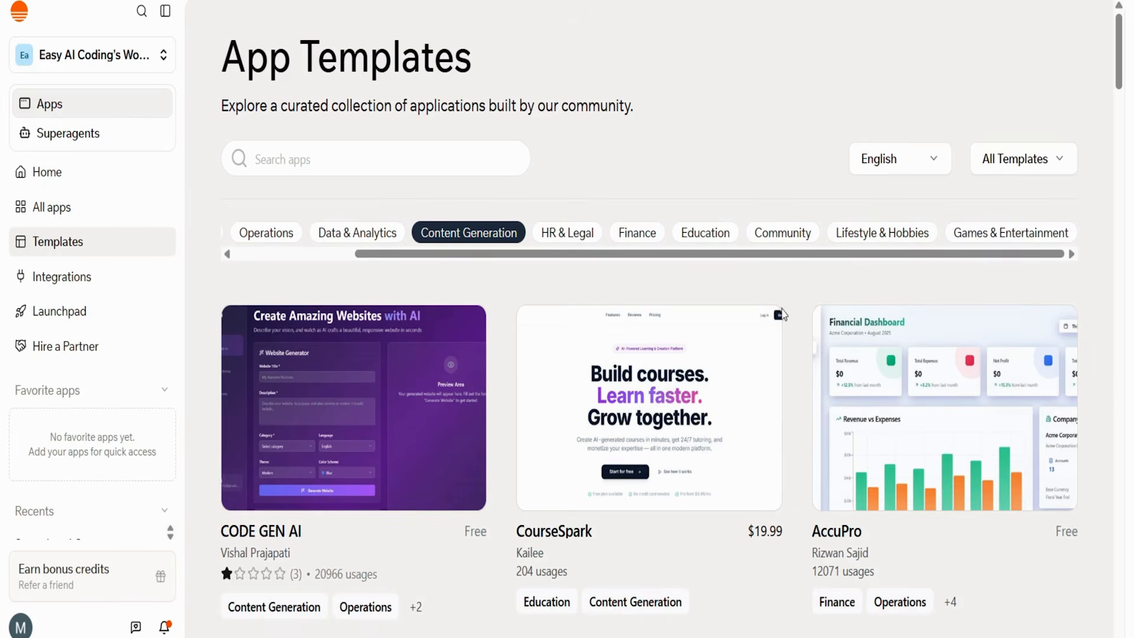
click(1006, 237)
scroll(640, 175, down, 2)
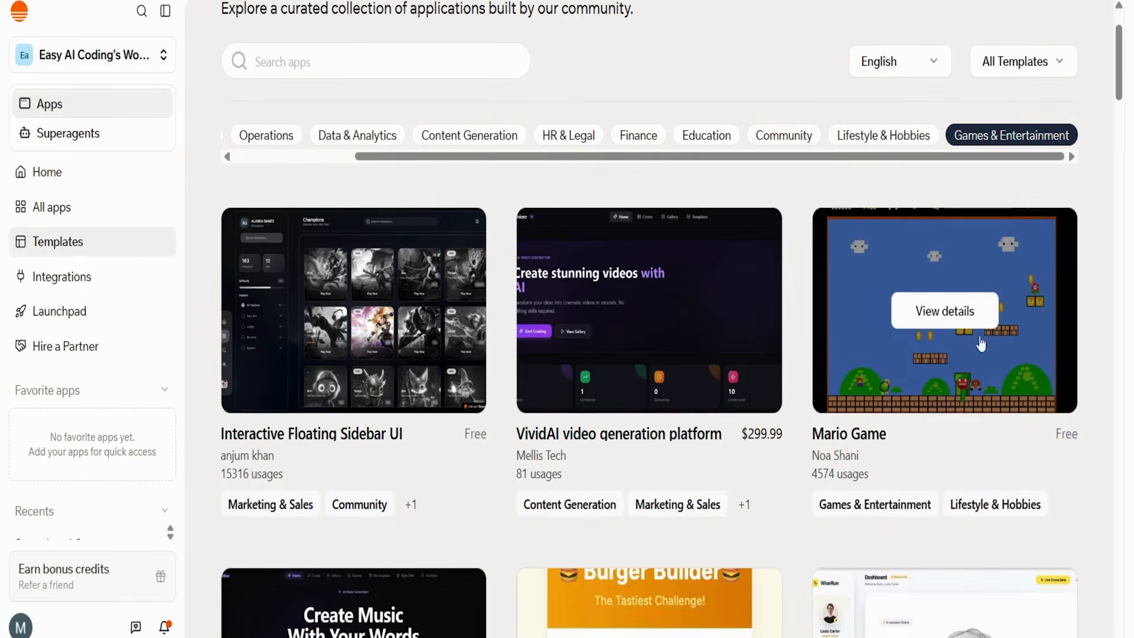
scroll(729, 501, down, 7)
scroll(419, 256, up, 9)
scroll(287, 235, left, 3)
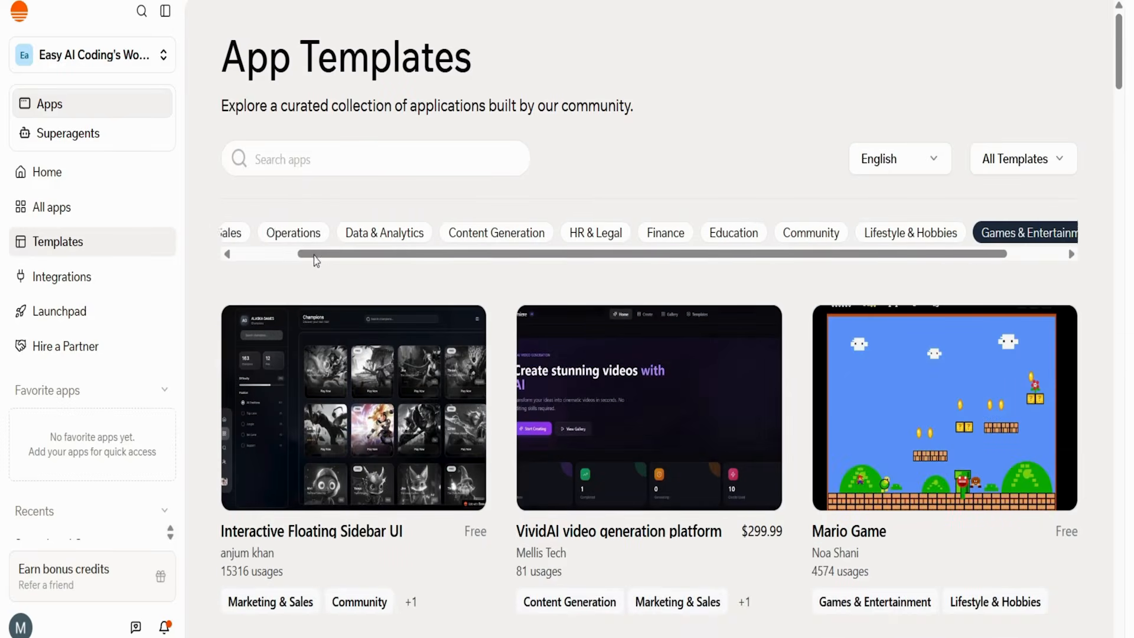
click(235, 232)
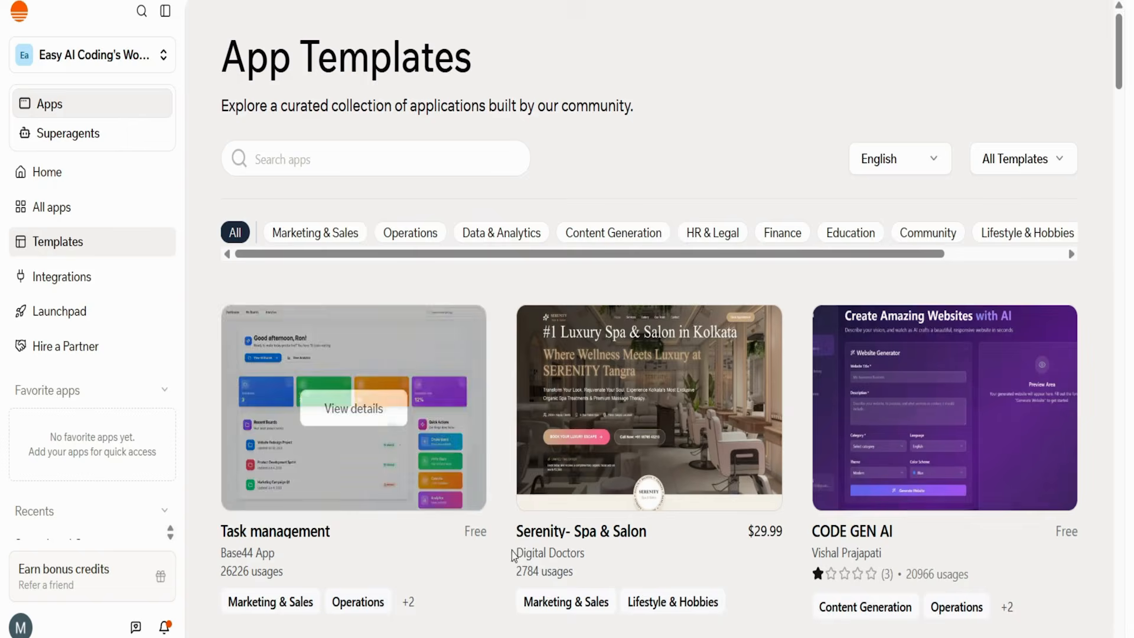
View the Integrations page and look through the available connectors.
click(100, 288)
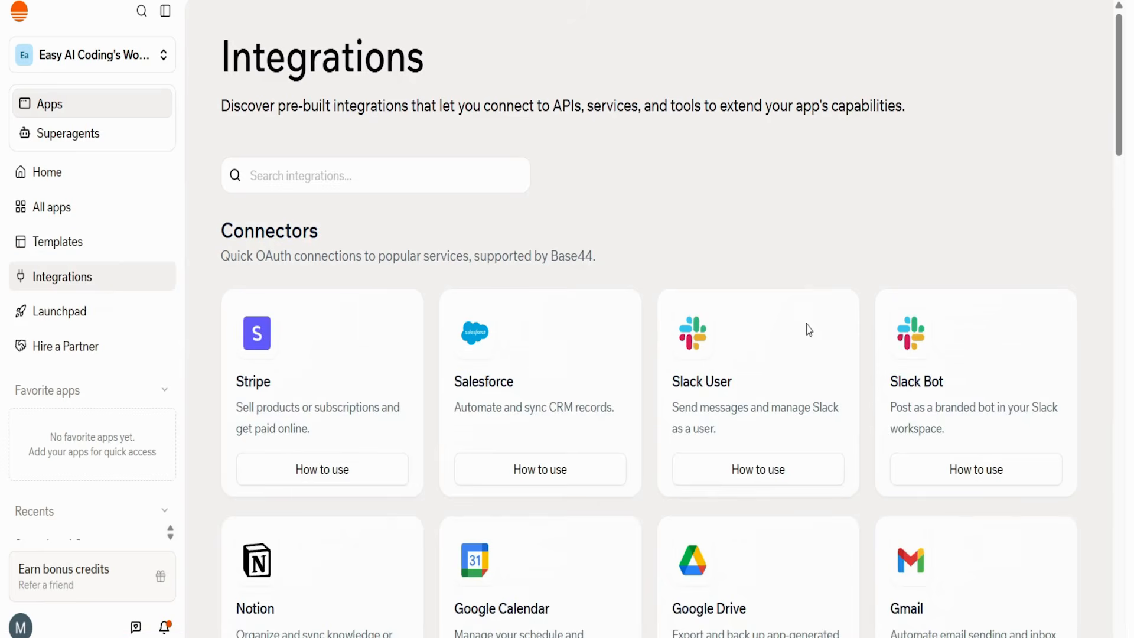
scroll(796, 175, down, 1)
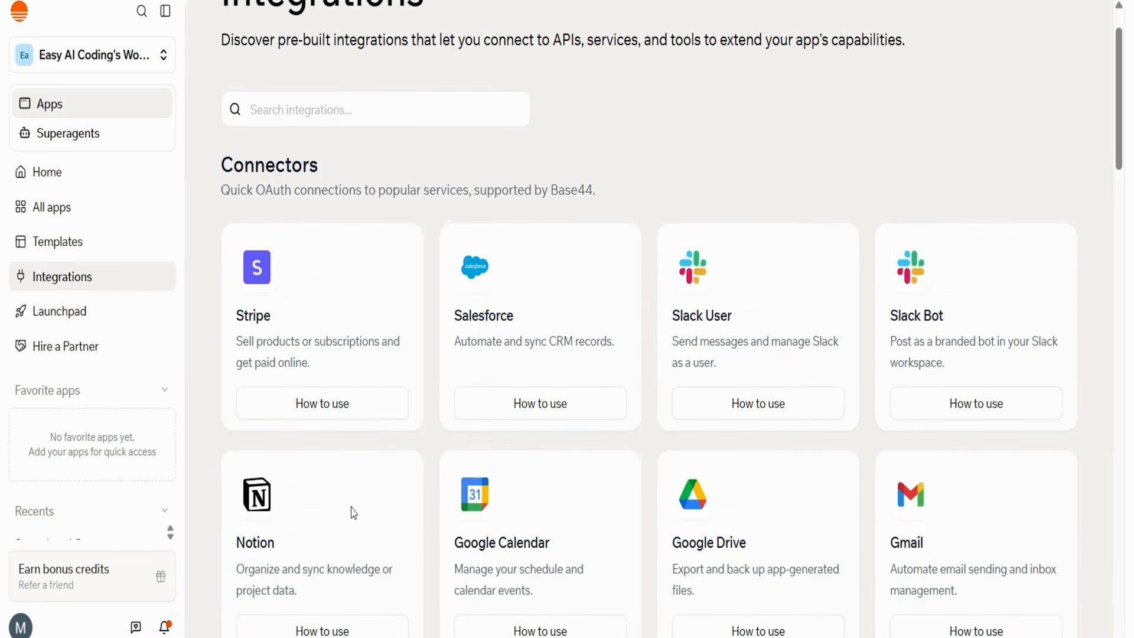
scroll(963, 551, down, 6)
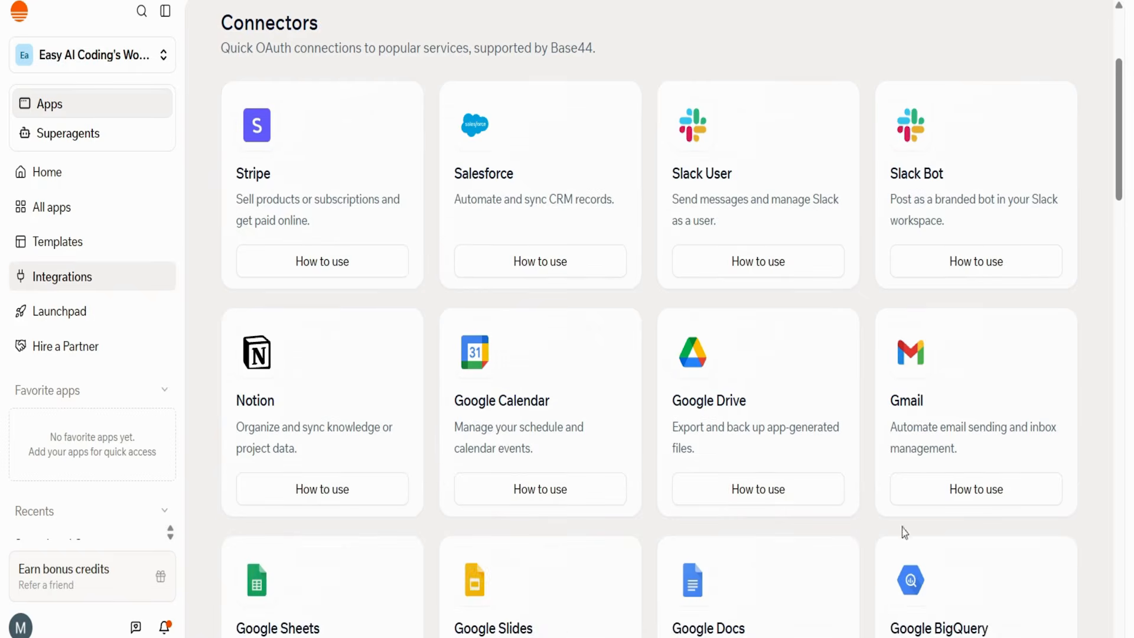
scroll(424, 519, up, 8)
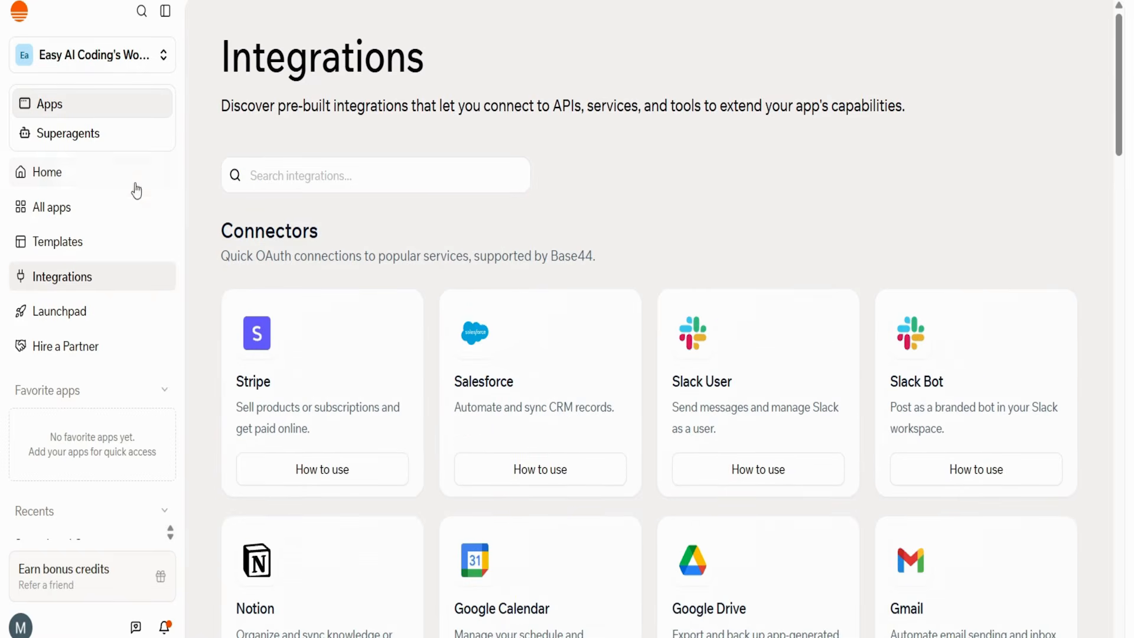
Create a new app from the prompt "I want a modern home screen with a welcome message, a profile section, and three colorful navigation buttons".
click(98, 175)
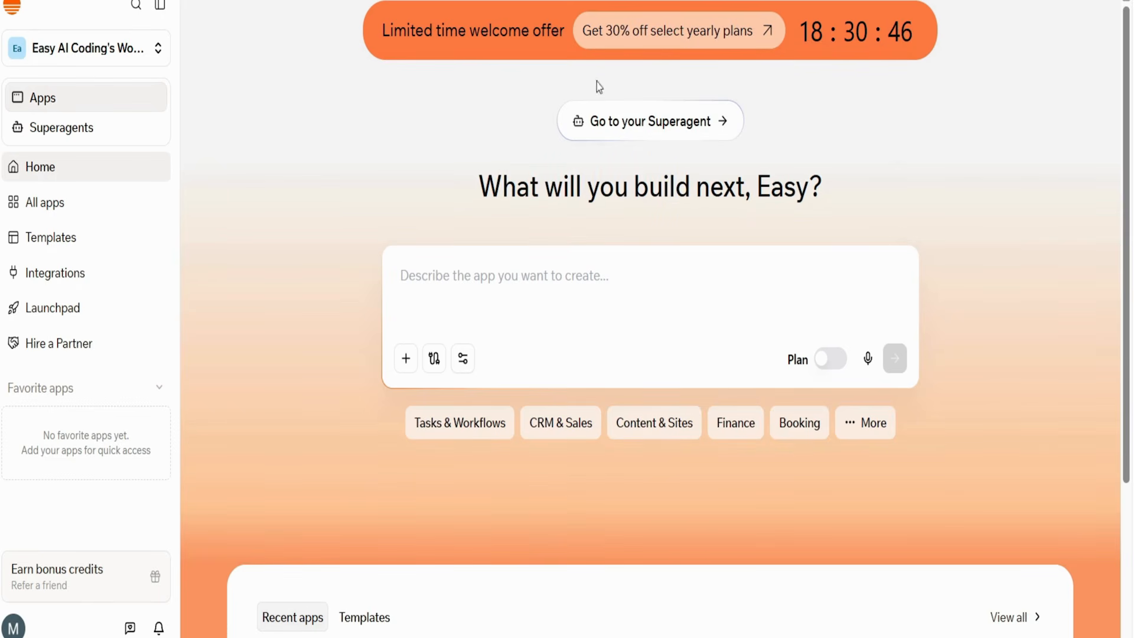
text(I want a modern home screen with a welcome message, a profile section, and three colorful navigation buttons)
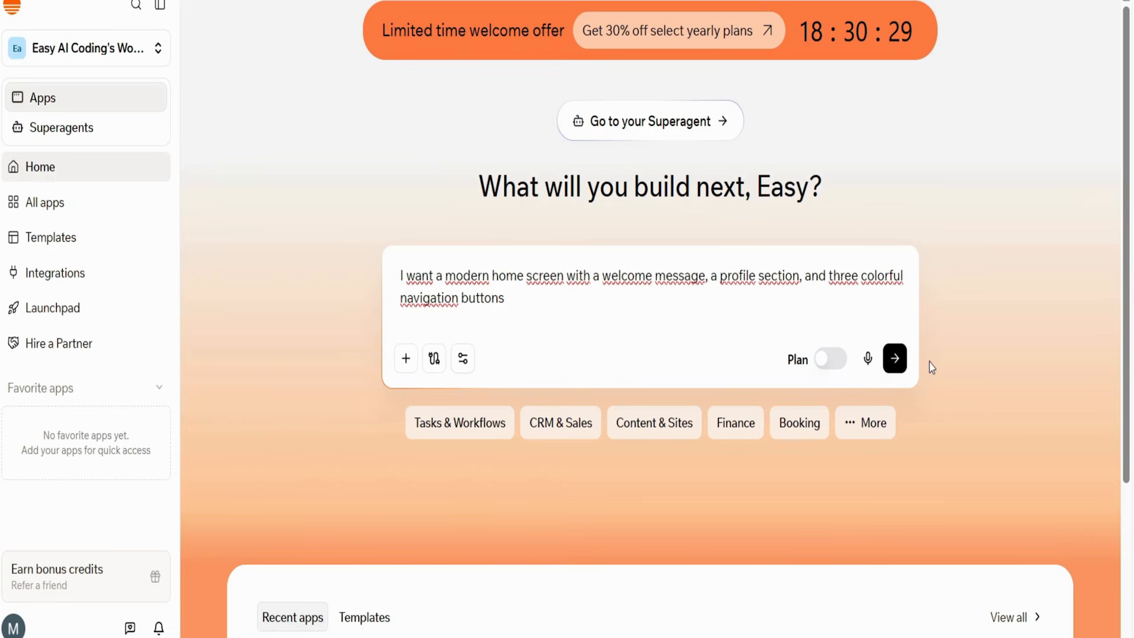
click(895, 359)
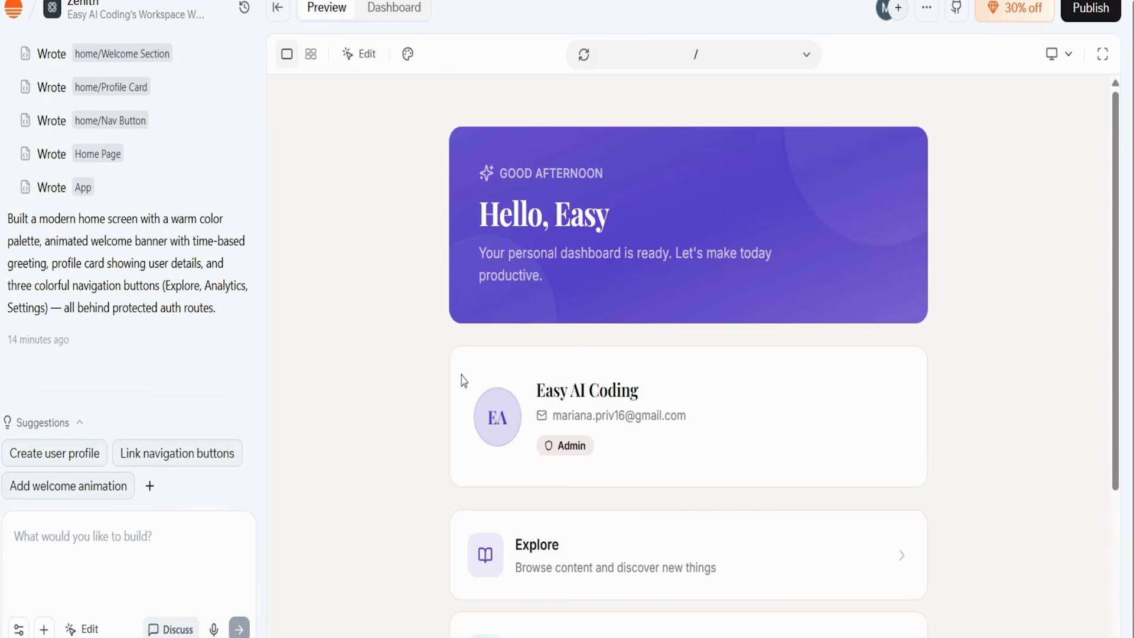
scroll(679, 347, down, 4)
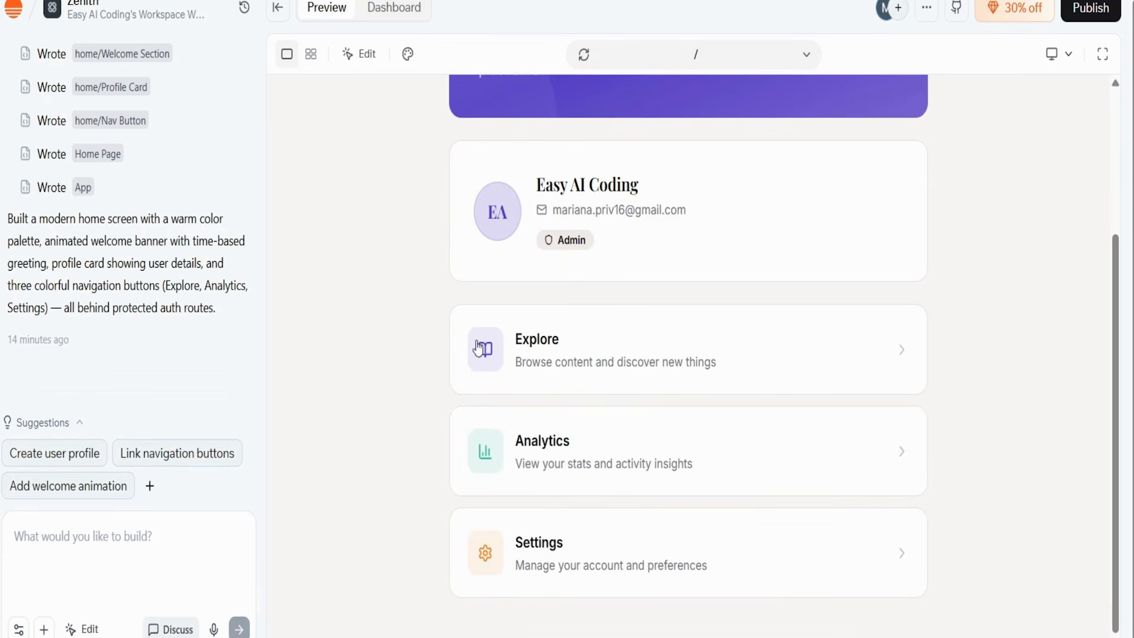
scroll(992, 335, up, 4)
scroll(247, 396, up, 5)
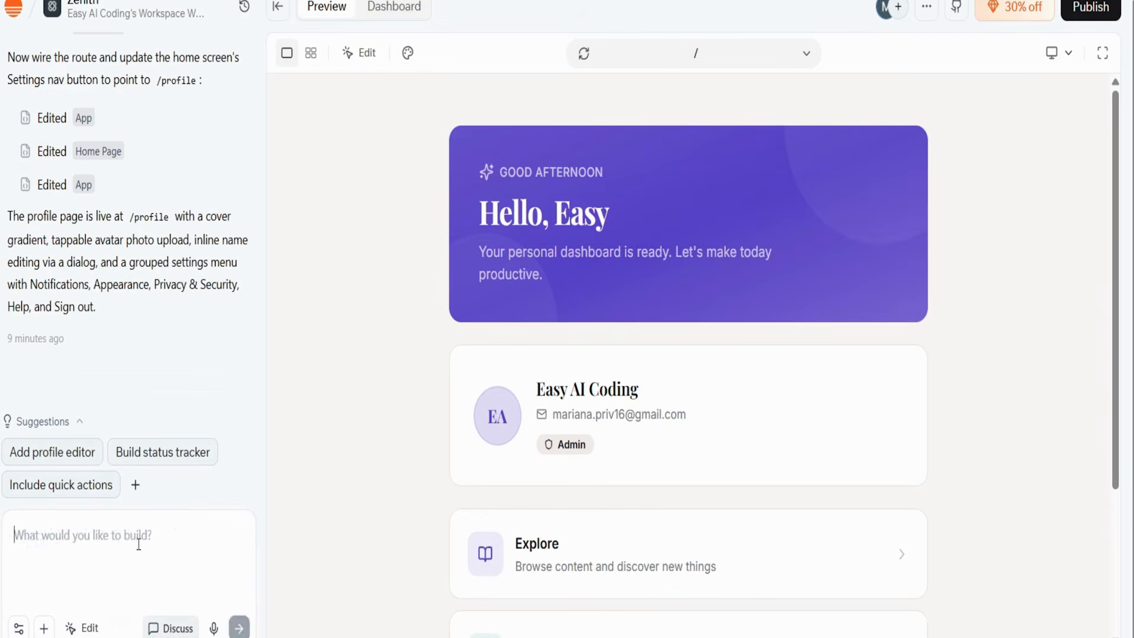
Prompt the AI chat of the Zenith app with "Build a fitness dashboard that displays daily workouts, calories burned, and progress charts".
click(139, 540)
text(Build a fitness dashboard that displays daily workouts, calories burned, and progress charts)
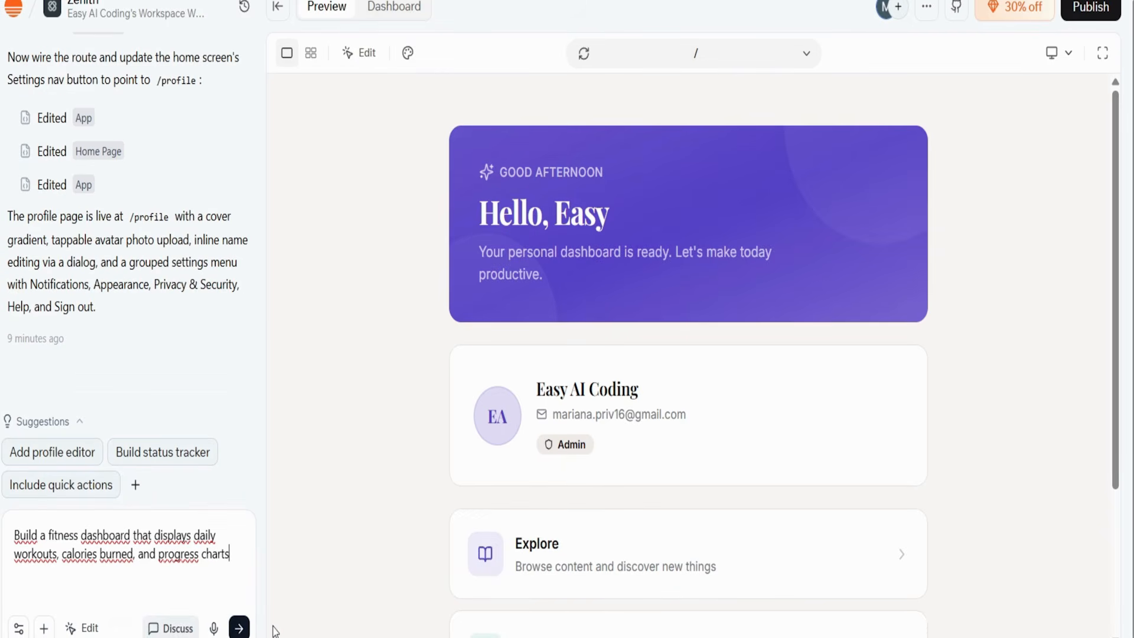
key(Return)
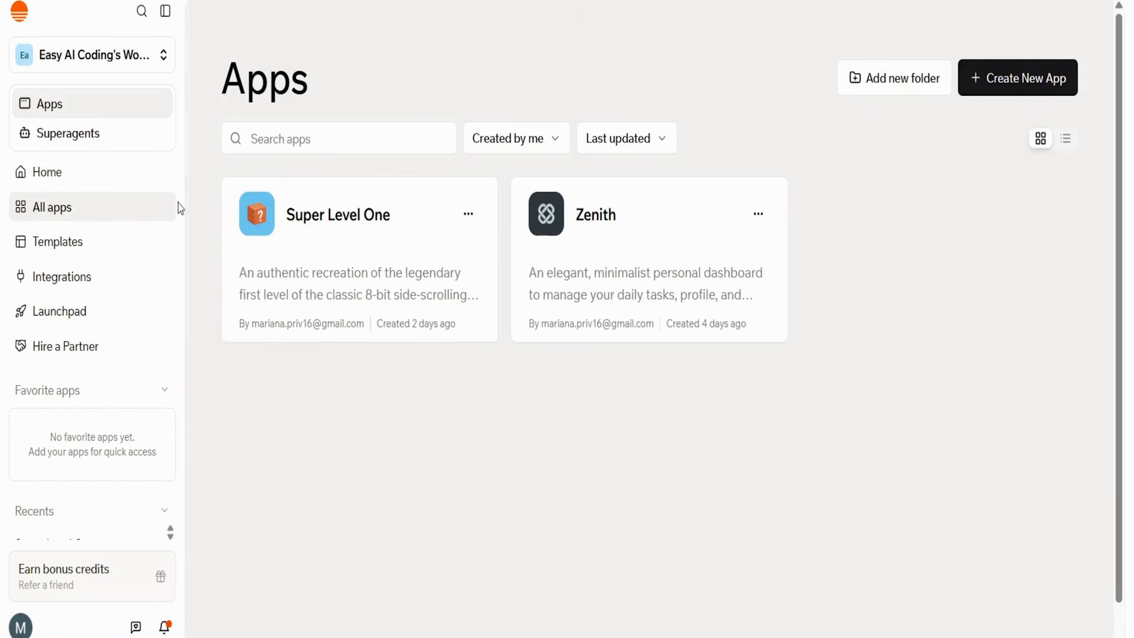
View the app templates and filter them in turn by Marketing & Sales, Operations, Data & Analytics and Content Generation.
click(108, 243)
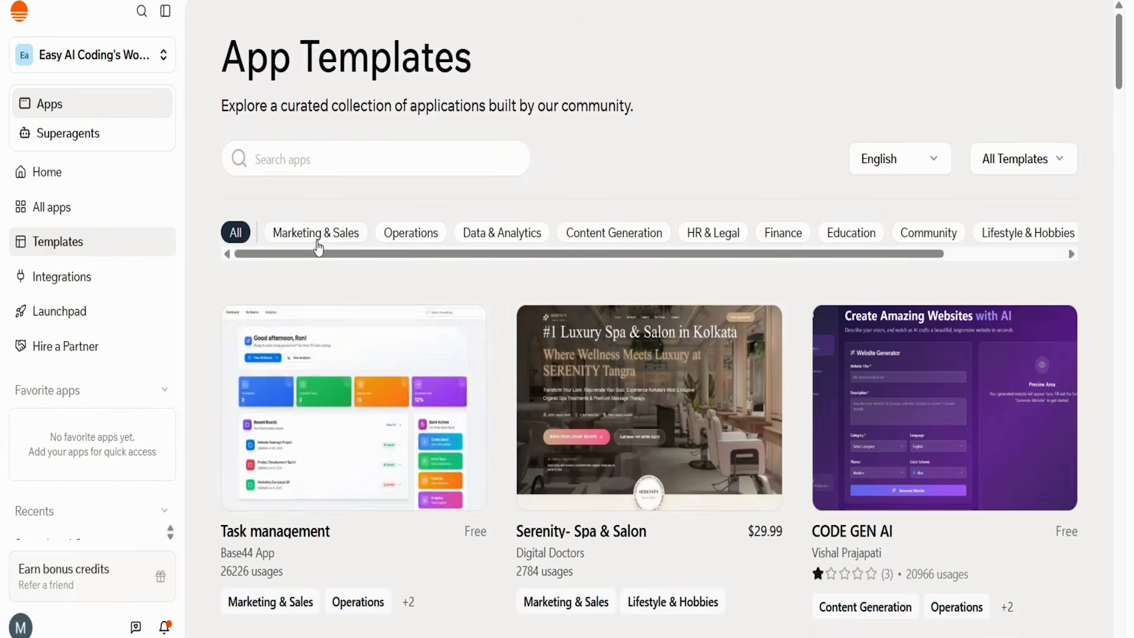
click(324, 232)
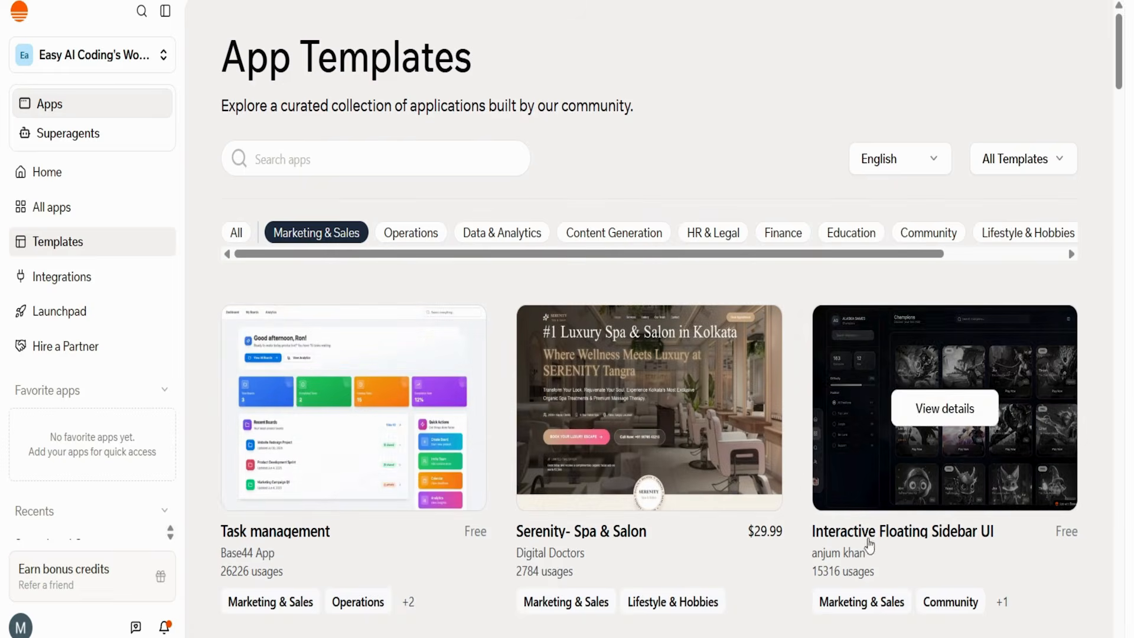
click(410, 233)
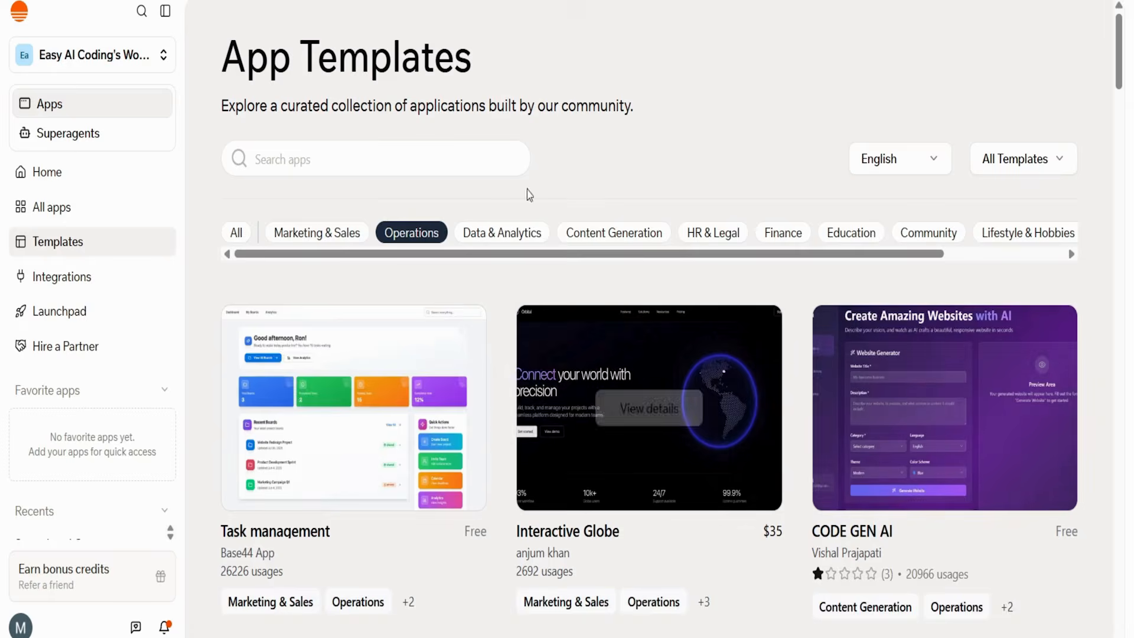
click(511, 235)
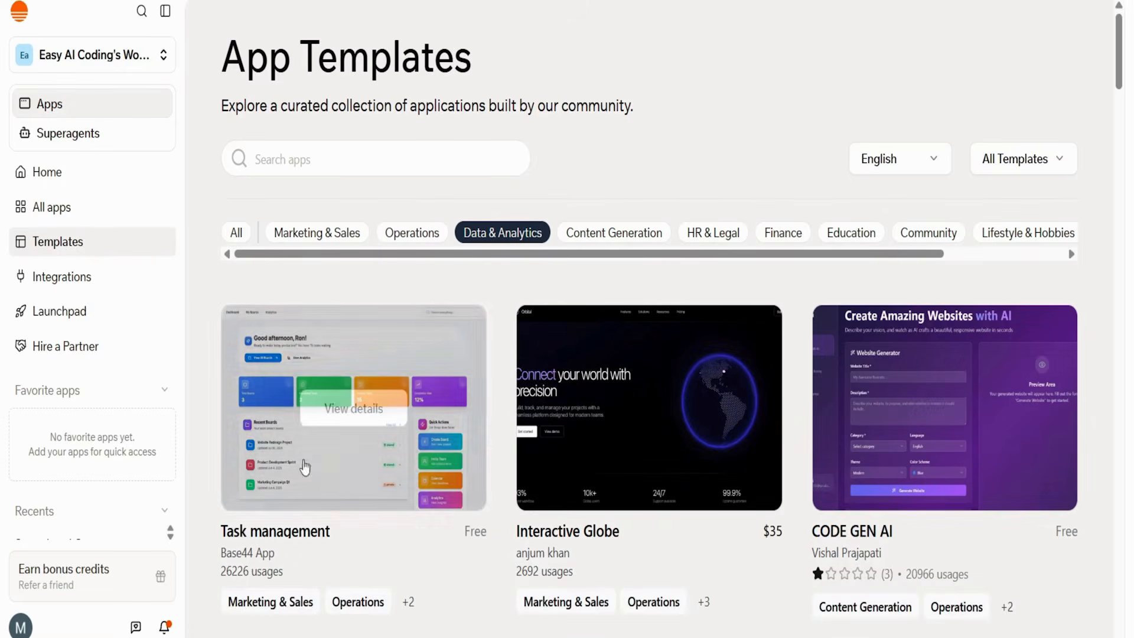
click(615, 233)
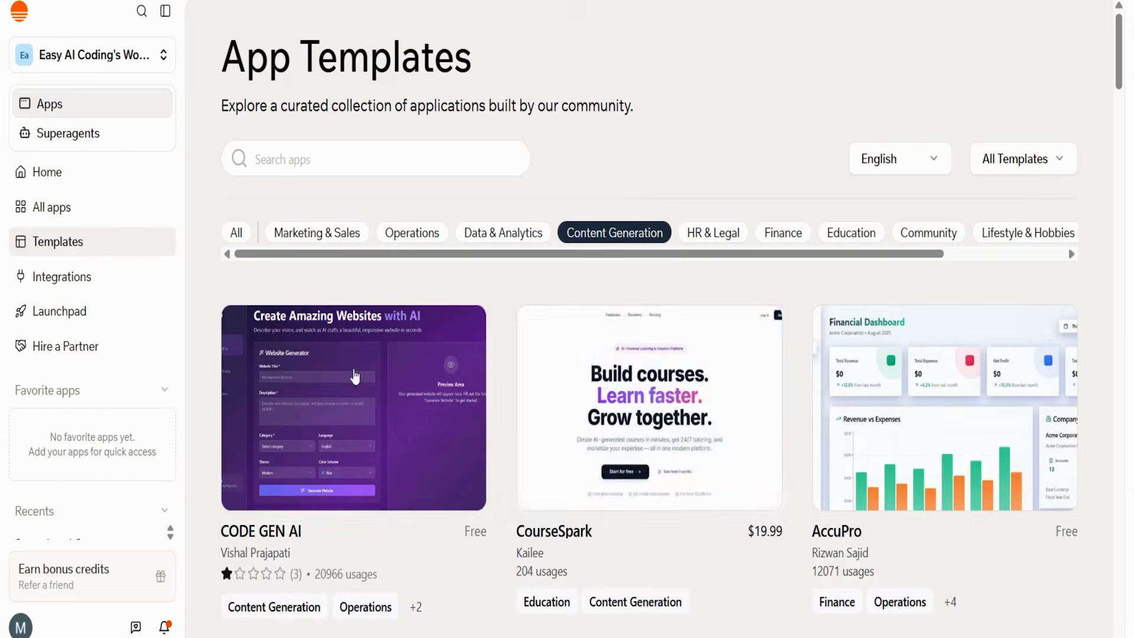
Filter the app templates by Games & Entertainment and look through the listed templates.
scroll(1028, 234, right, 3)
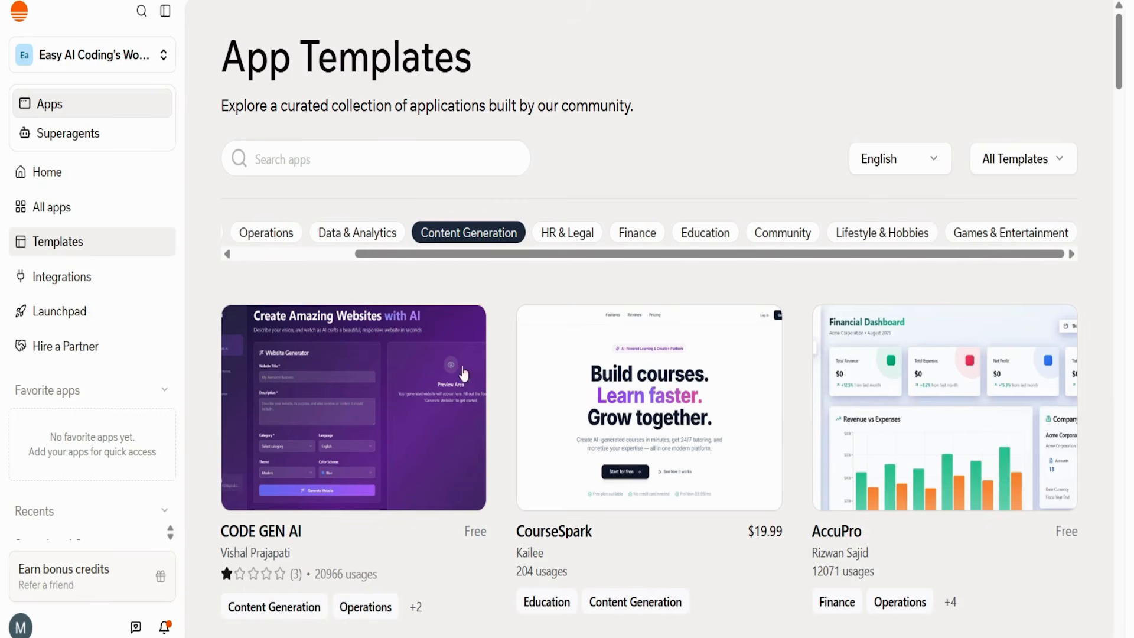
click(1011, 234)
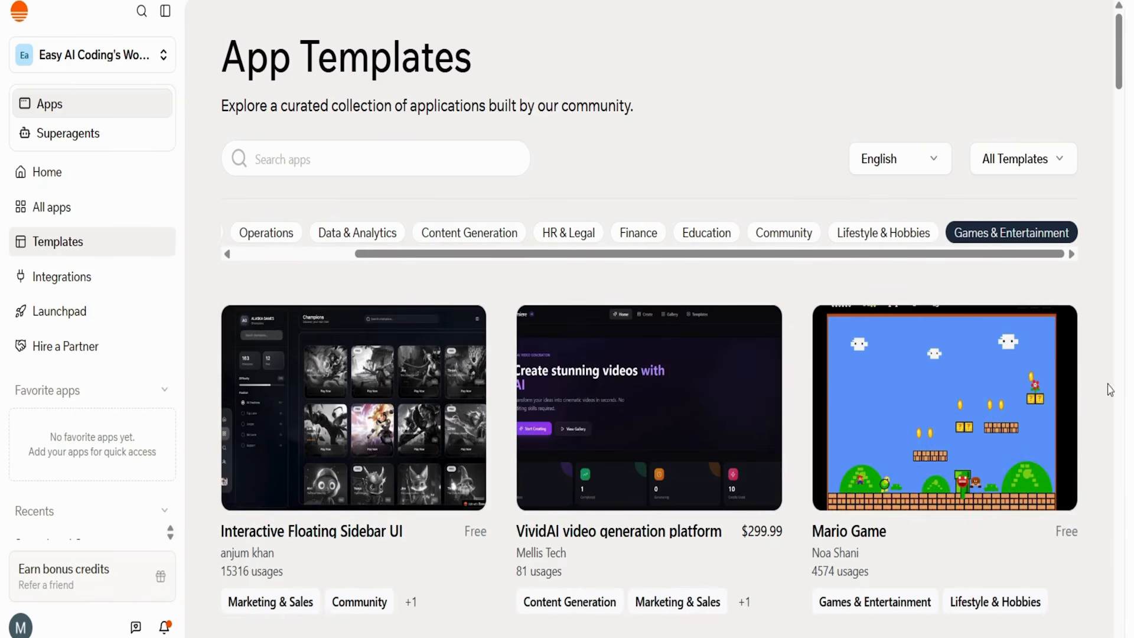
scroll(597, 319, down, 2)
scroll(551, 487, down, 4)
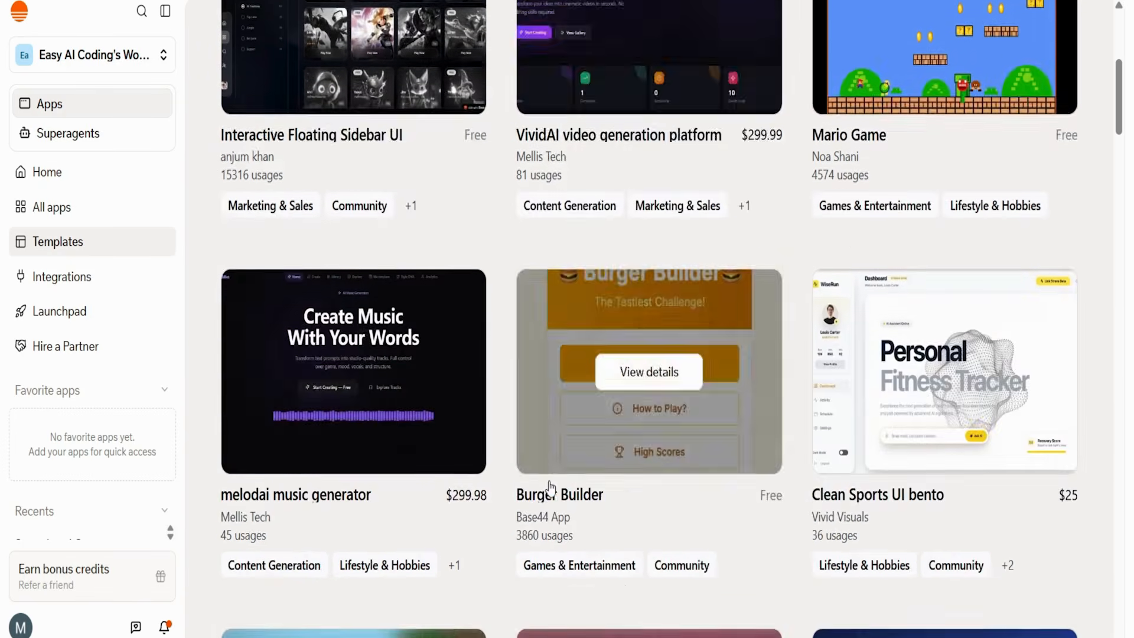
scroll(550, 488, down, 3)
scroll(567, 288, up, 10)
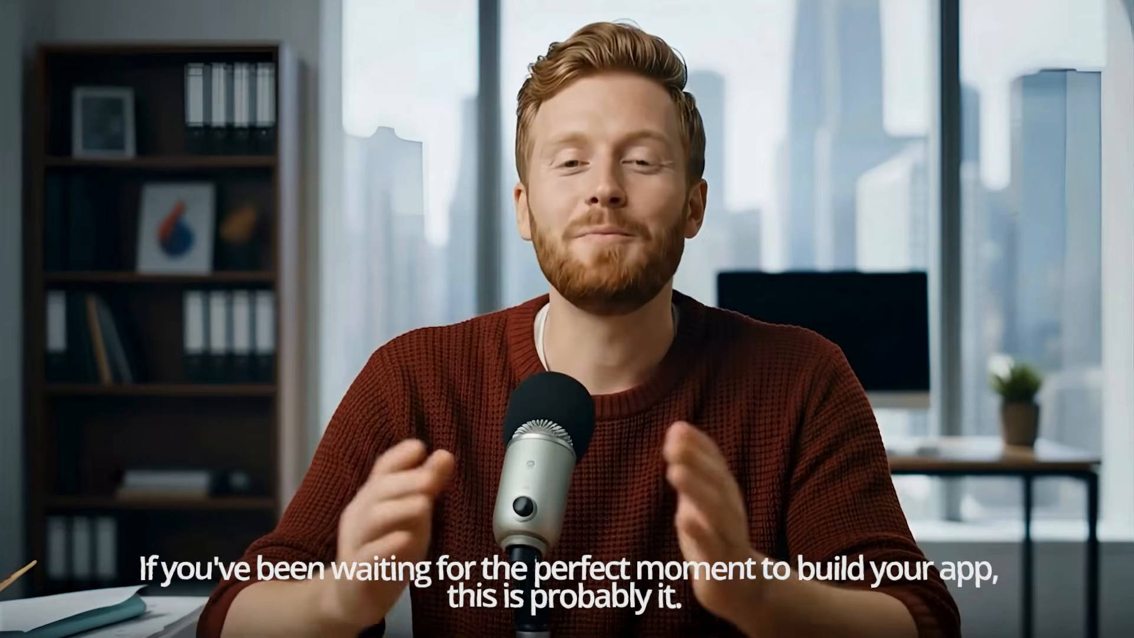